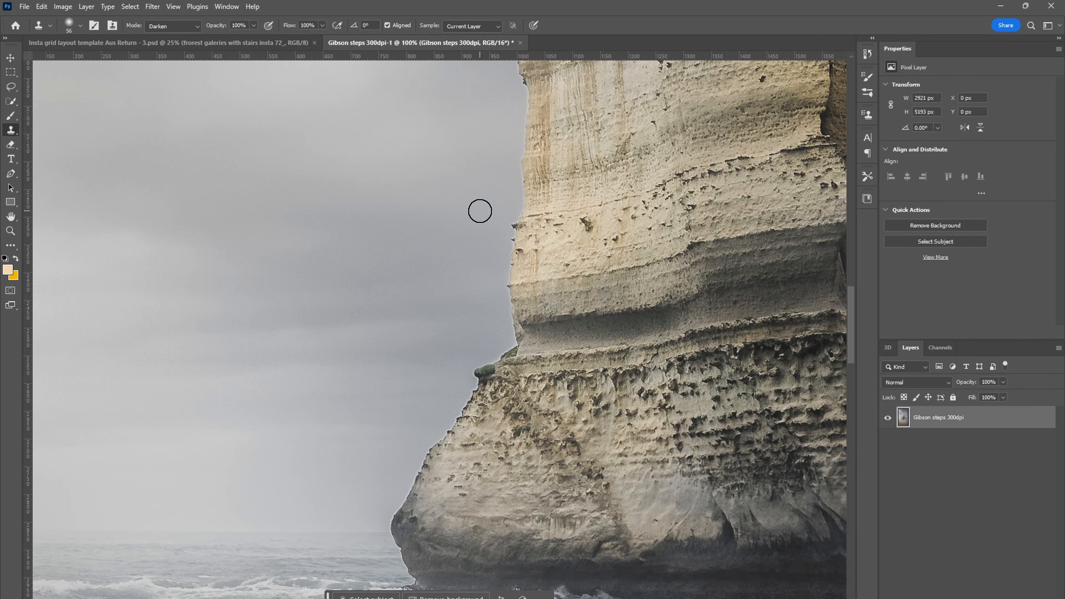
Inspect the pale fringe along the main cliff's left edge and sample the clean sky beside the green ledge with the Clone Stamp.
{"action": "key", "text": "ctrl+plus"}
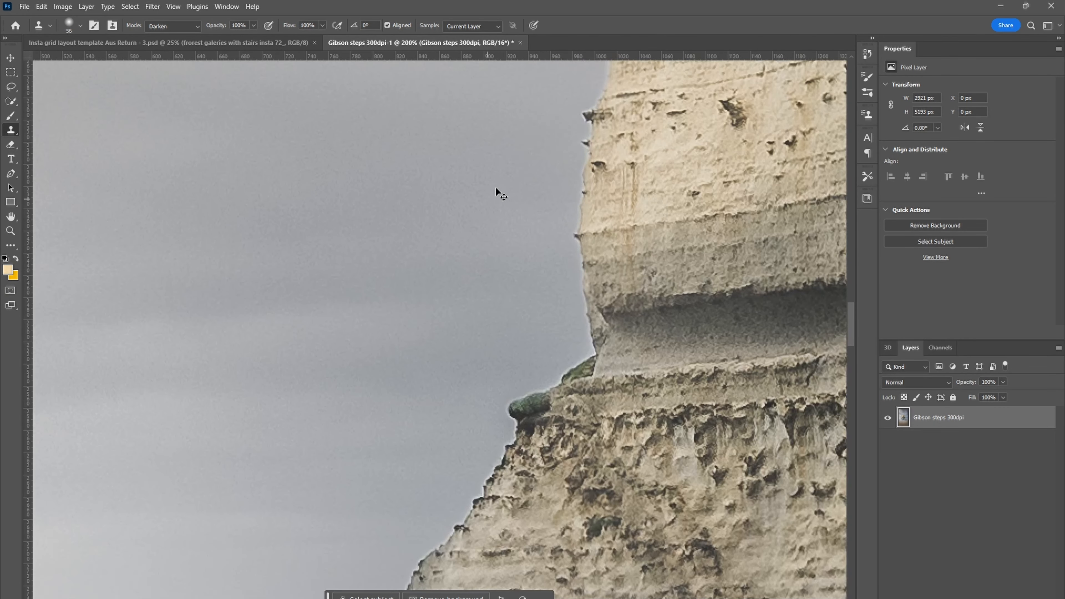
{"action": "left_click_drag", "start_coordinate": [528, 170], "coordinate": [403, 398]}
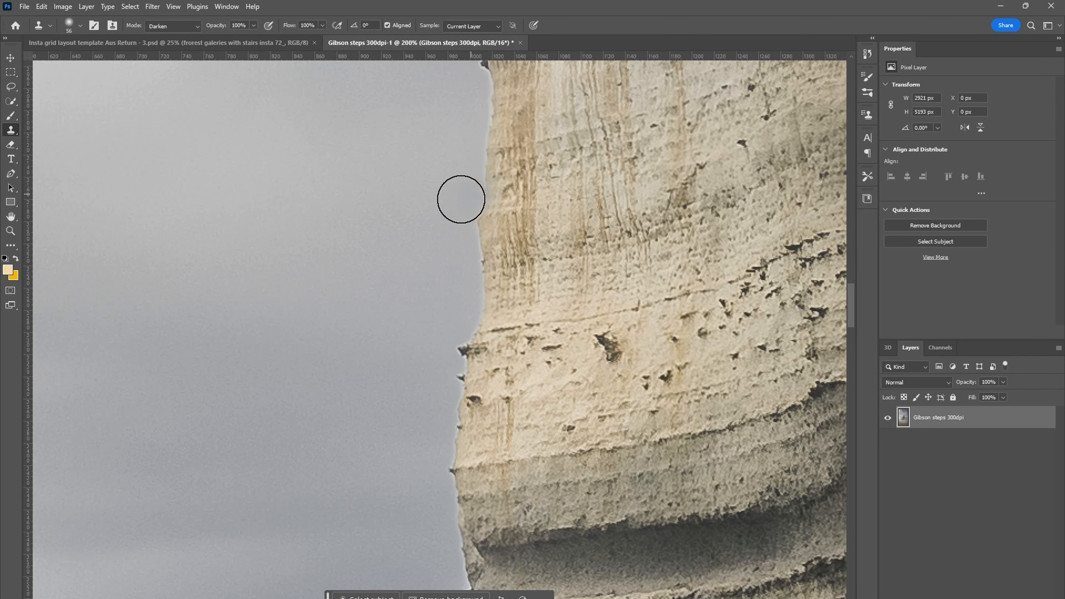
{"action": "left_click_drag", "start_coordinate": [423, 368], "coordinate": [444, 218]}
{"action": "mouse_move", "coordinate": [441, 417]}
{"action": "left_mouse_down"}
{"action": "mouse_move", "coordinate": [442, 324]}
{"action": "mouse_move", "coordinate": [464, 297]}
{"action": "left_mouse_up"}
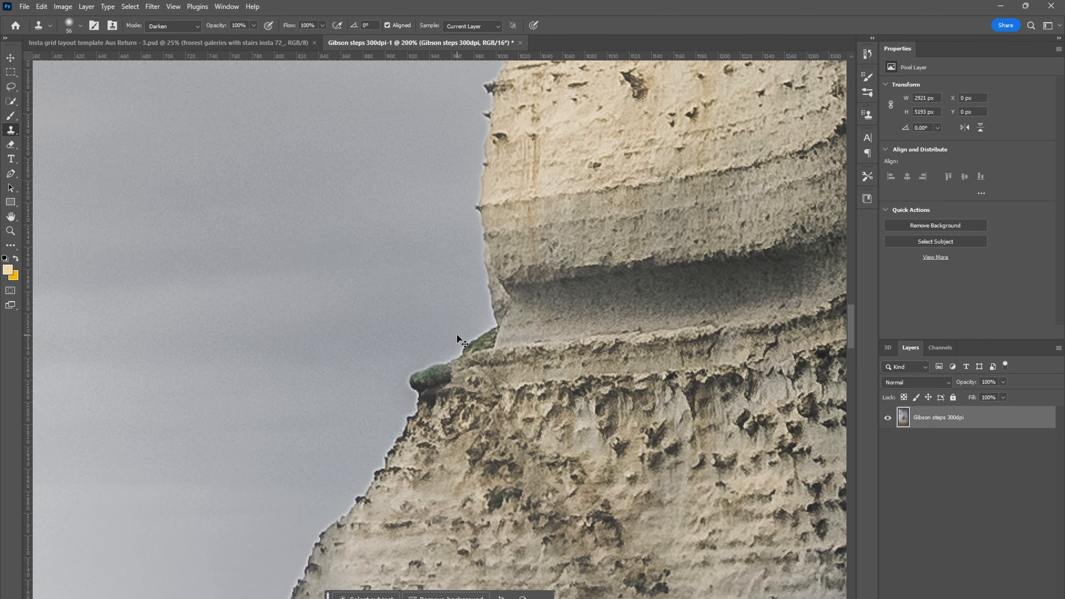
{"action": "scroll", "coordinate": [447, 336], "scroll_direction": "up", "scroll_amount": 1}
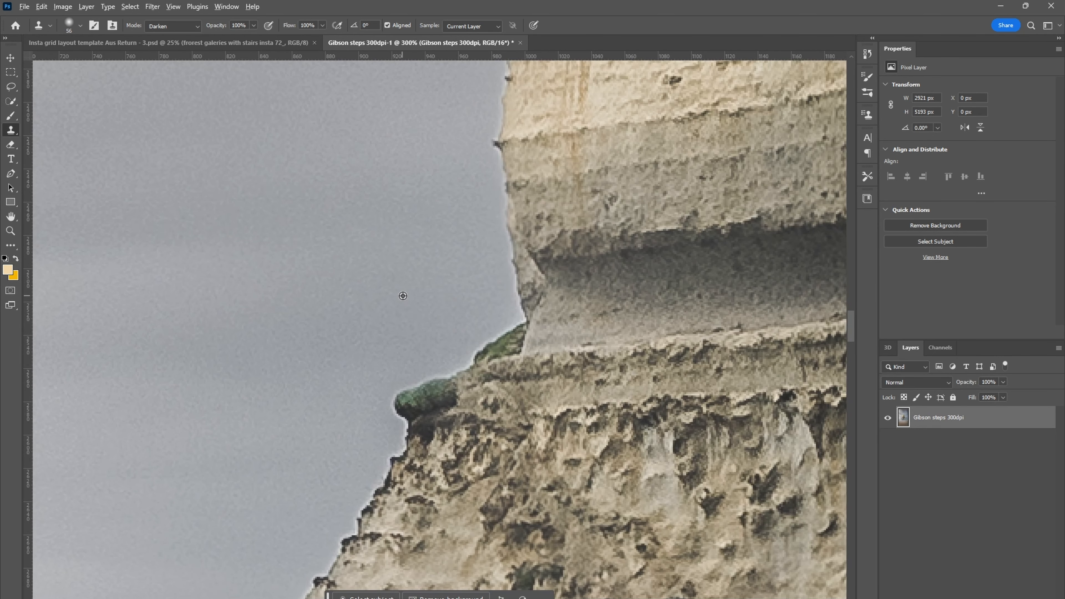
{"action": "left_click", "coordinate": [369, 299], "text": "alt"}
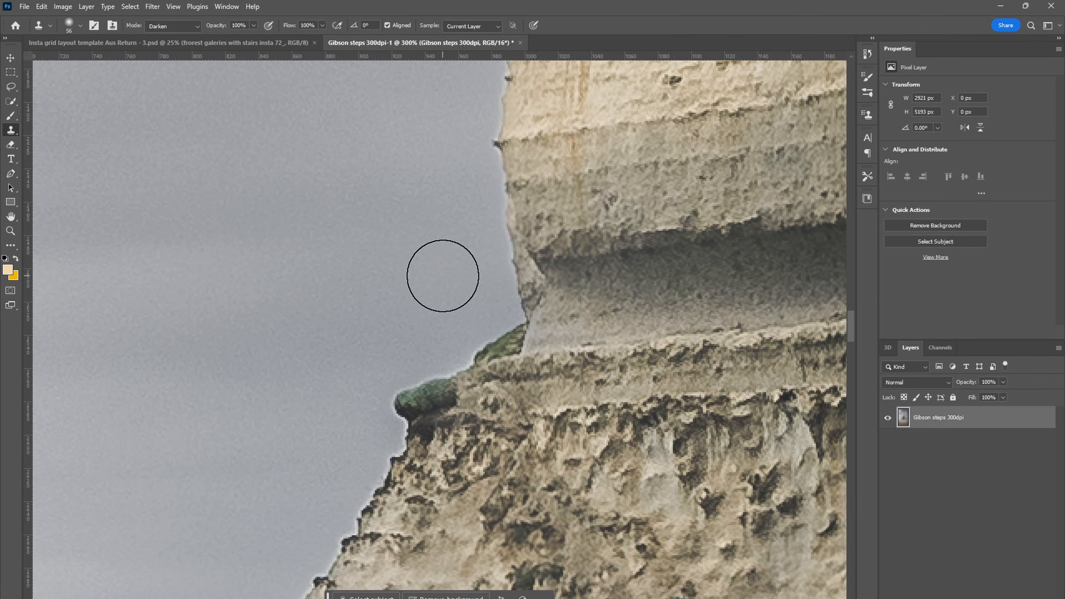
Clone sky over the pale fringe around the green ledge and the slope below it on the main cliff's left edge.
{"action": "key", "text": "ctrl+minus"}
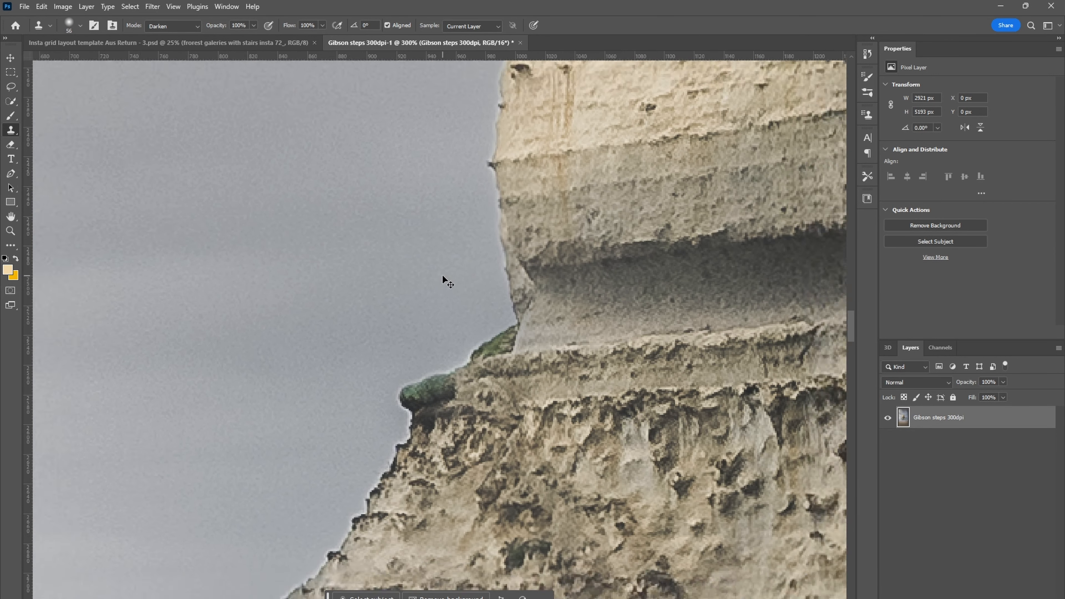
{"action": "left_click_drag", "start_coordinate": [426, 404], "coordinate": [432, 279]}
{"action": "left_click_drag", "start_coordinate": [357, 417], "coordinate": [424, 348]}
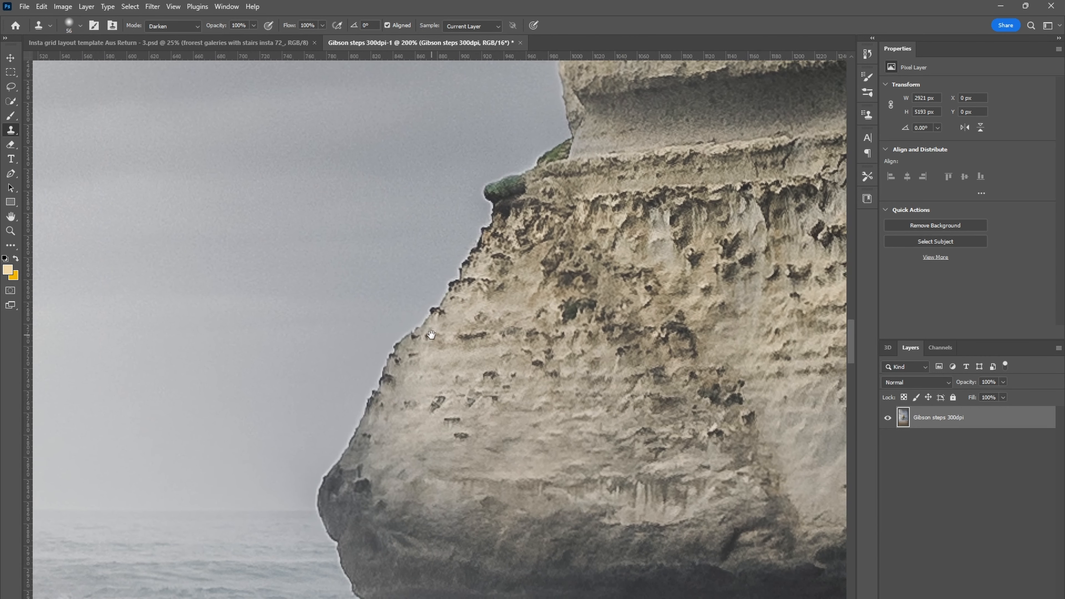
{"action": "mouse_move", "coordinate": [451, 440]}
{"action": "left_mouse_down"}
{"action": "mouse_move", "coordinate": [442, 404]}
{"action": "mouse_move", "coordinate": [385, 431]}
{"action": "left_mouse_up"}
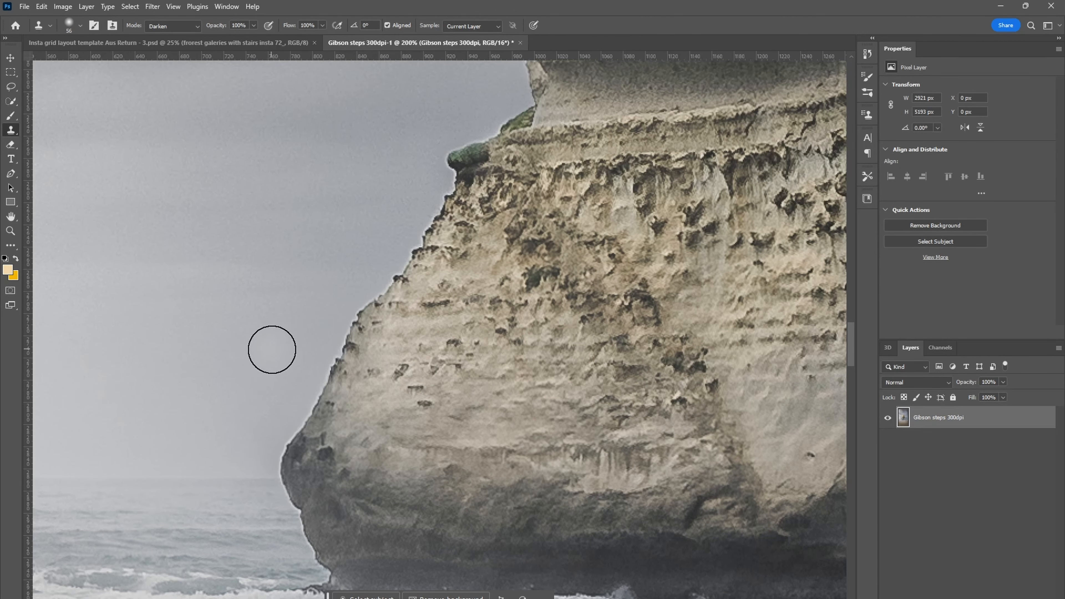
Clone over the bright fringe at the main cliff's lower left edge down to the waterline, sampling the background near the horizon.
{"action": "mouse_move", "coordinate": [429, 121]}
{"action": "left_mouse_down"}
{"action": "mouse_move", "coordinate": [418, 271]}
{"action": "mouse_move", "coordinate": [388, 324]}
{"action": "left_mouse_up"}
{"action": "mouse_move", "coordinate": [387, 324]}
{"action": "left_mouse_down"}
{"action": "mouse_move", "coordinate": [448, 223]}
{"action": "mouse_move", "coordinate": [423, 282]}
{"action": "mouse_move", "coordinate": [481, 201]}
{"action": "mouse_move", "coordinate": [407, 330]}
{"action": "left_mouse_up"}
{"action": "left_click_drag", "start_coordinate": [379, 364], "coordinate": [409, 294]}
{"action": "mouse_move", "coordinate": [447, 289]}
{"action": "left_mouse_down"}
{"action": "mouse_move", "coordinate": [407, 301]}
{"action": "mouse_move", "coordinate": [428, 341]}
{"action": "mouse_move", "coordinate": [464, 320]}
{"action": "mouse_move", "coordinate": [469, 390]}
{"action": "mouse_move", "coordinate": [494, 387]}
{"action": "left_mouse_up"}
{"action": "left_click", "coordinate": [428, 341], "text": "alt"}
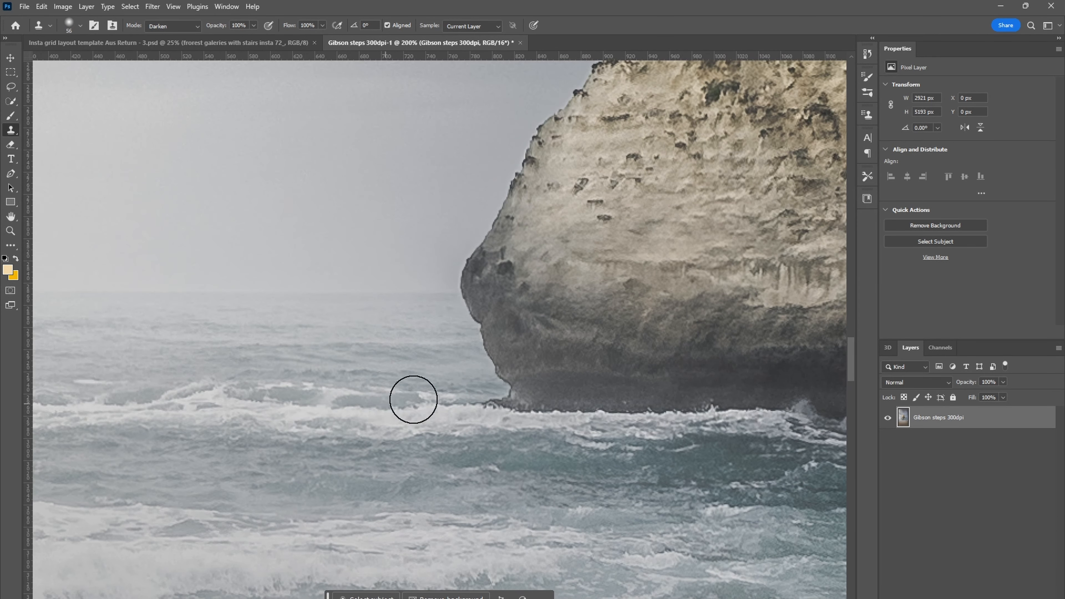
Clone sky along the main cliff's upper left edge beside the striped rock face, and undo the last two strokes.
{"action": "left_click_drag", "start_coordinate": [698, 207], "coordinate": [454, 483]}
{"action": "mouse_move", "coordinate": [428, 158]}
{"action": "left_mouse_down"}
{"action": "mouse_move", "coordinate": [432, 363]}
{"action": "mouse_move", "coordinate": [450, 276]}
{"action": "mouse_move", "coordinate": [449, 171]}
{"action": "mouse_move", "coordinate": [407, 400]}
{"action": "left_mouse_up"}
{"action": "left_click_drag", "start_coordinate": [442, 302], "coordinate": [416, 423]}
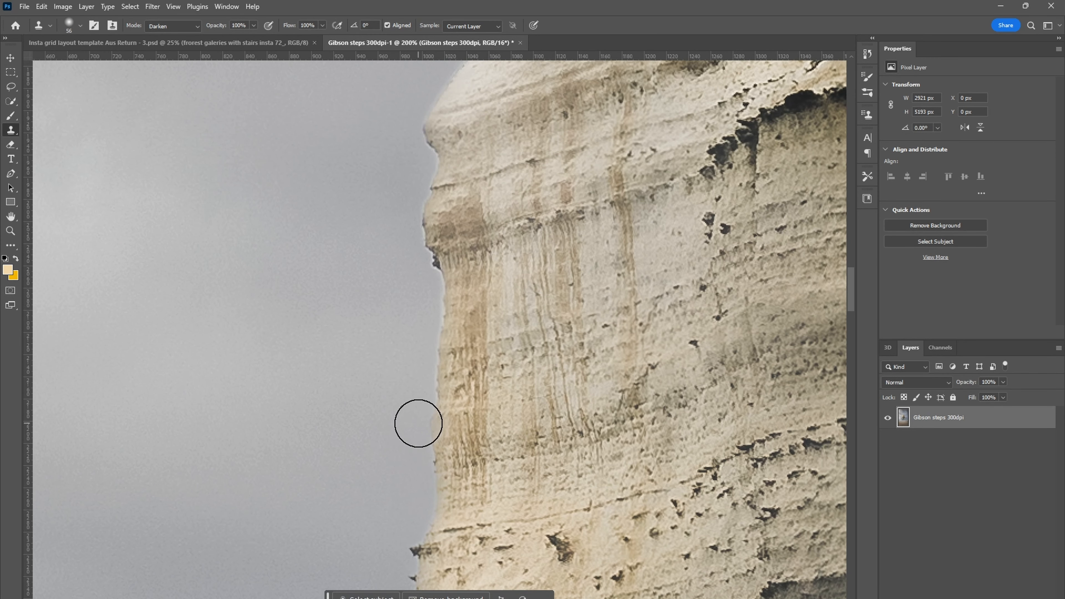
{"action": "left_click_drag", "start_coordinate": [374, 285], "coordinate": [392, 416]}
{"action": "left_click_drag", "start_coordinate": [447, 438], "coordinate": [443, 378]}
{"action": "mouse_move", "coordinate": [415, 366]}
{"action": "left_mouse_down"}
{"action": "mouse_move", "coordinate": [410, 420]}
{"action": "mouse_move", "coordinate": [436, 378]}
{"action": "left_mouse_up"}
{"action": "mouse_move", "coordinate": [422, 377]}
{"action": "left_mouse_down"}
{"action": "mouse_move", "coordinate": [419, 425]}
{"action": "mouse_move", "coordinate": [506, 338]}
{"action": "left_mouse_up"}
{"action": "scroll", "coordinate": [424, 432], "scroll_direction": "up", "scroll_amount": 2}
{"action": "key", "text": "ctrl+z"}
{"action": "key", "text": "ctrl+z"}
Sample the sky near the main cliff's summit and clone it over the fringe along the left side of the top.
{"action": "left_click", "coordinate": [379, 439], "text": "alt"}
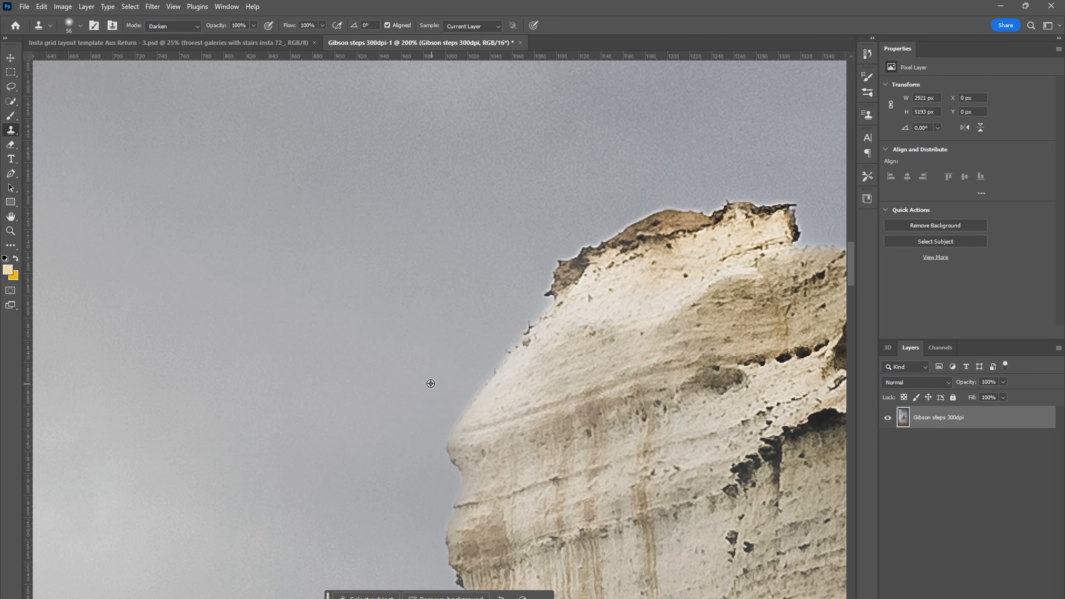
{"action": "left_click_drag", "start_coordinate": [466, 260], "coordinate": [337, 399]}
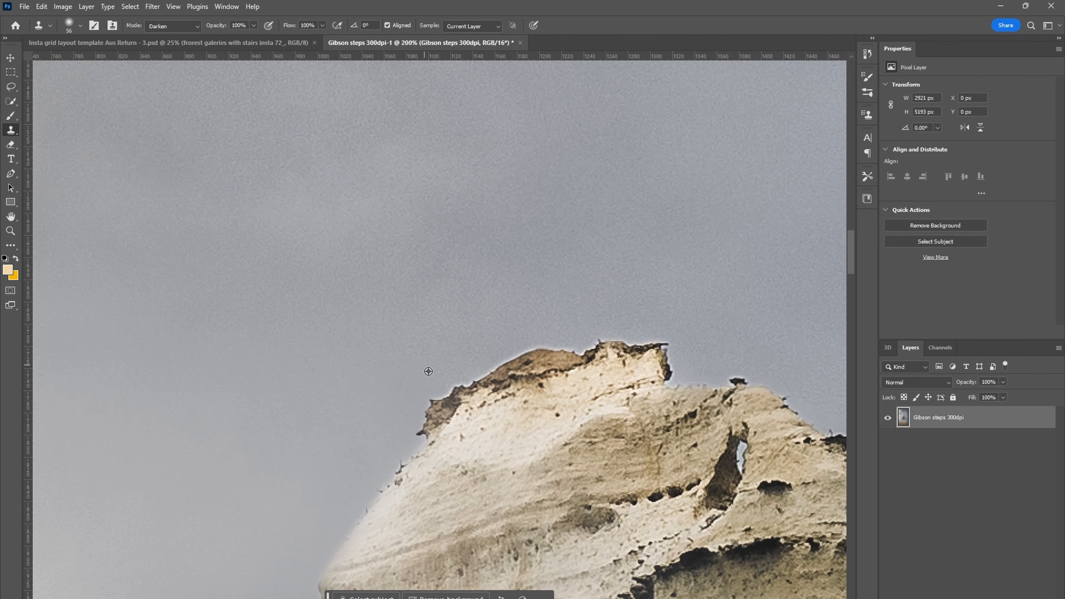
{"action": "left_click", "coordinate": [428, 371], "text": "alt"}
{"action": "left_click_drag", "start_coordinate": [456, 373], "coordinate": [442, 373]}
{"action": "left_click_drag", "start_coordinate": [487, 326], "coordinate": [447, 360]}
Sample the white surf beside the main cliff's right base and clone it over the fringe just above the waterline.
{"action": "left_click_drag", "start_coordinate": [587, 482], "coordinate": [386, 212]}
{"action": "left_click_drag", "start_coordinate": [596, 373], "coordinate": [453, 274]}
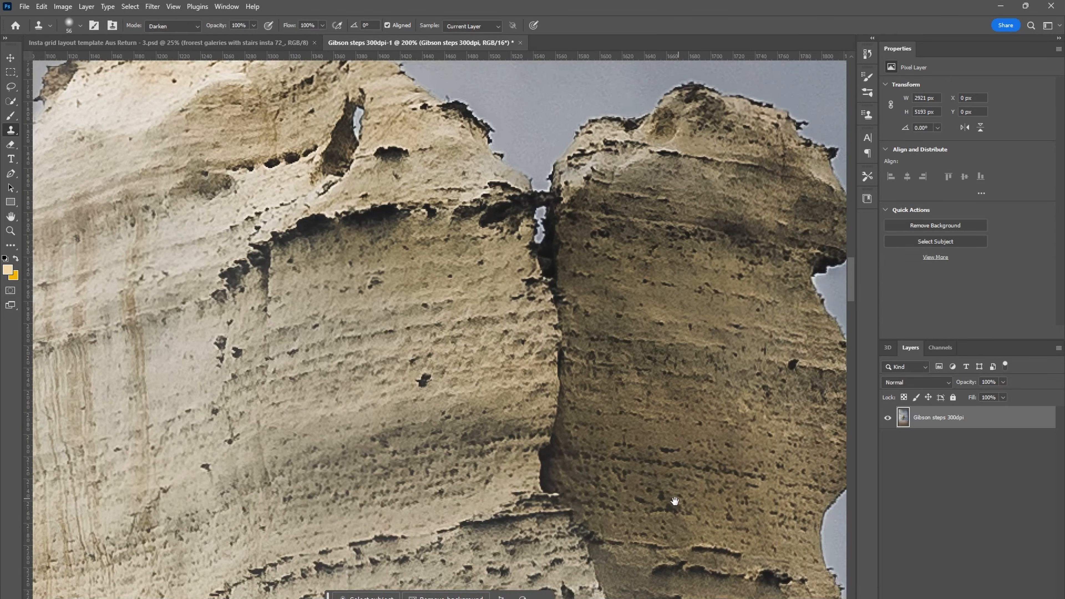
{"action": "left_click_drag", "start_coordinate": [675, 502], "coordinate": [611, 71]}
{"action": "left_click_drag", "start_coordinate": [688, 508], "coordinate": [494, 84]}
{"action": "left_click", "coordinate": [608, 417], "text": "alt"}
{"action": "left_click_drag", "start_coordinate": [589, 423], "coordinate": [585, 425]}
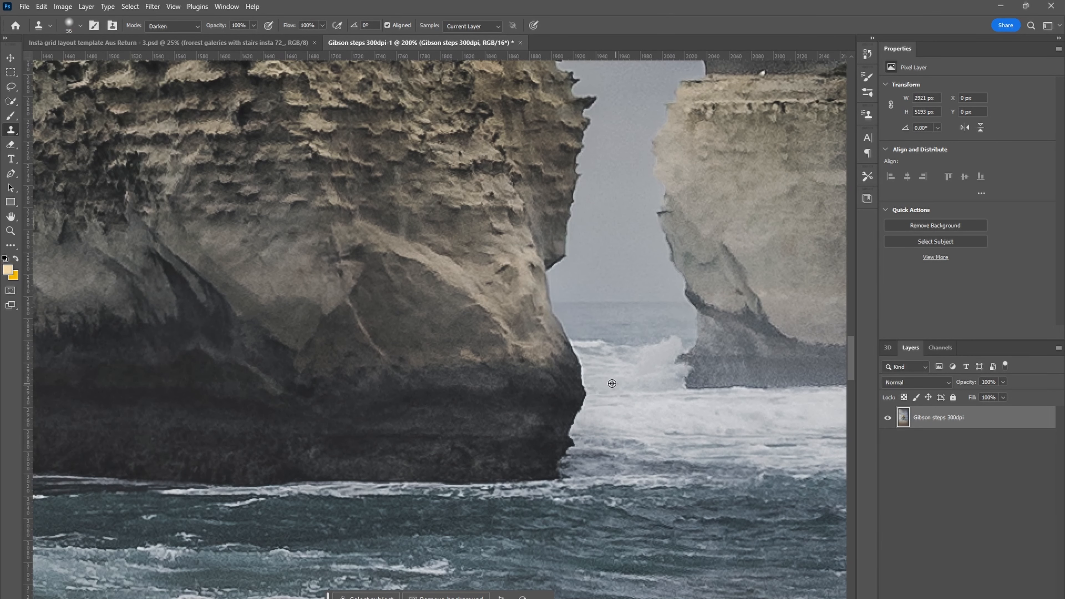
{"action": "left_click", "coordinate": [606, 365], "text": "alt"}
{"action": "mouse_move", "coordinate": [573, 357]}
{"action": "left_mouse_down"}
{"action": "mouse_move", "coordinate": [561, 332]}
{"action": "mouse_move", "coordinate": [578, 353]}
{"action": "left_mouse_up"}
Sample the sky above the horizon between the stacks and clone it along the overhang on the main cliff's lower right edge.
{"action": "left_click", "coordinate": [588, 284], "text": "alt"}
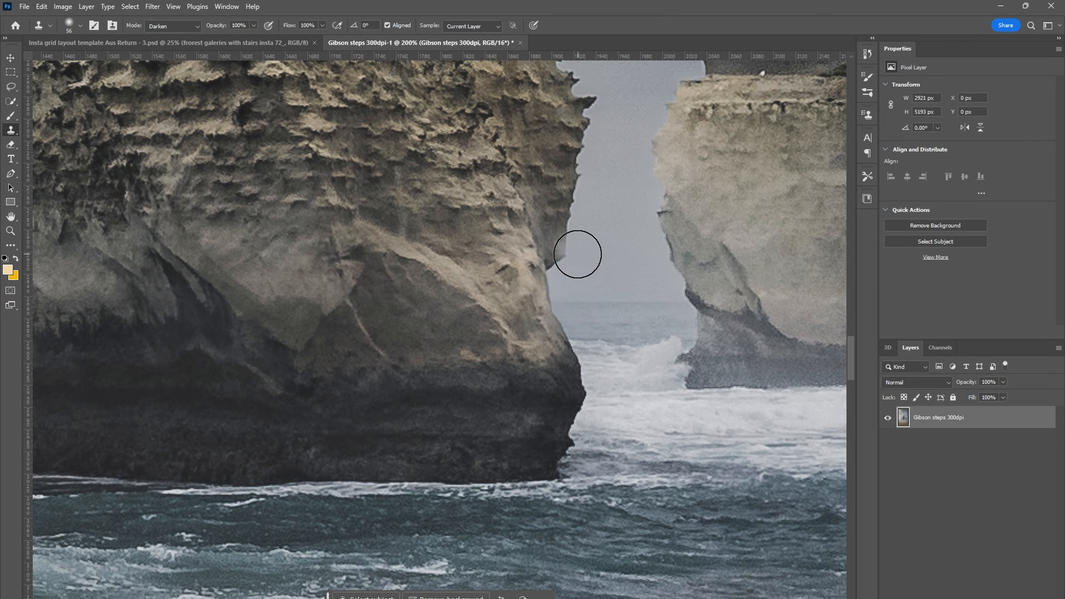
{"action": "left_click_drag", "start_coordinate": [608, 187], "coordinate": [595, 349]}
{"action": "mouse_move", "coordinate": [620, 293]}
{"action": "left_mouse_down"}
{"action": "mouse_move", "coordinate": [626, 372]}
{"action": "mouse_move", "coordinate": [600, 450]}
{"action": "left_mouse_up"}
{"action": "left_click_drag", "start_coordinate": [530, 318], "coordinate": [536, 343]}
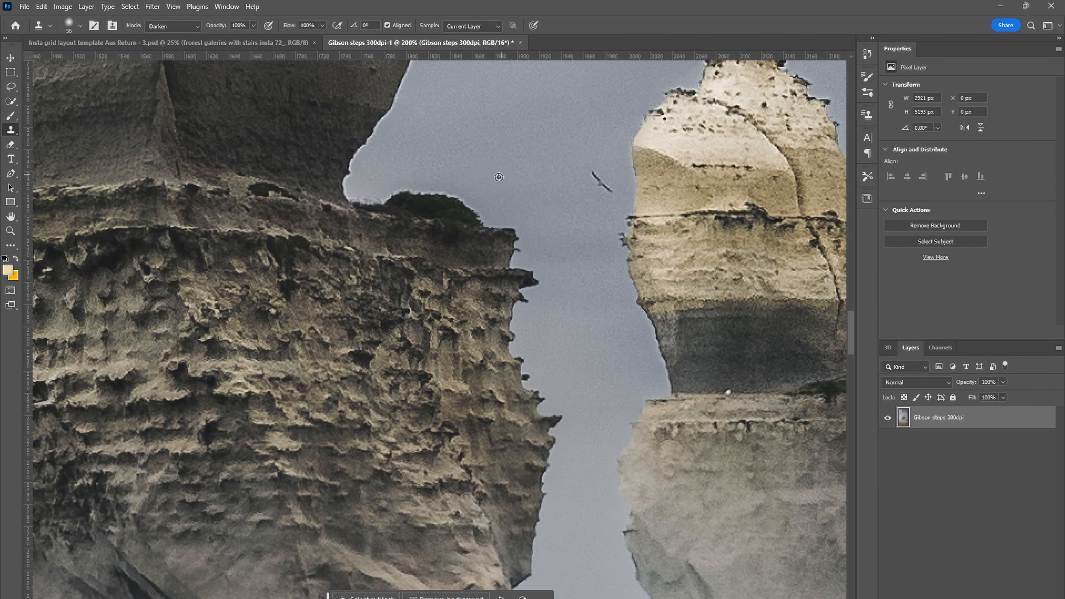
Clone sky over the bright fringe in the notch above the dark bush on the main cliff's right edge.
{"action": "left_click_drag", "start_coordinate": [499, 177], "coordinate": [551, 235]}
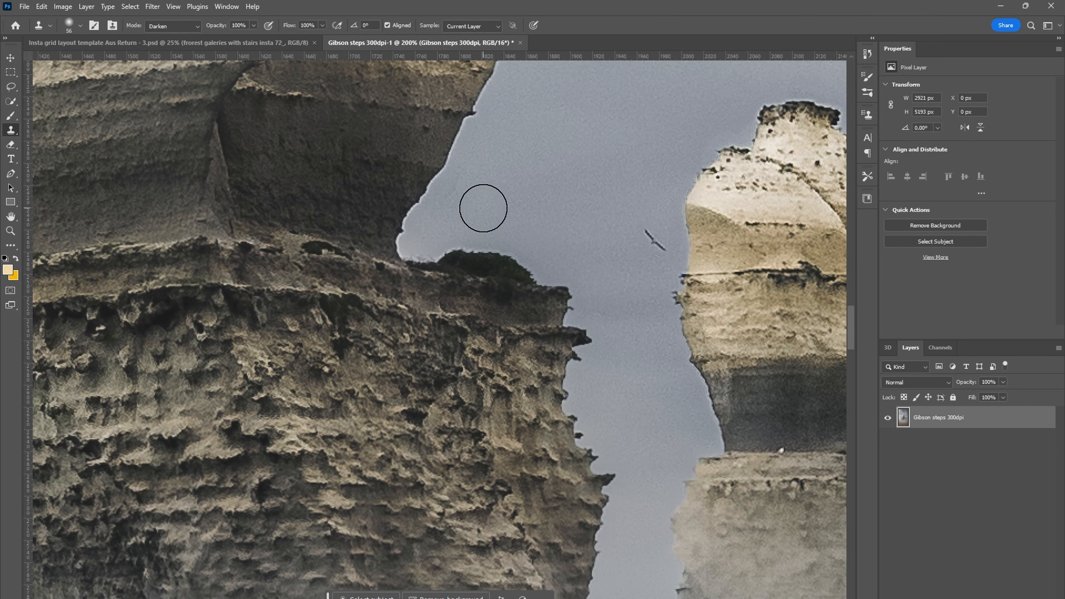
{"action": "left_click_drag", "start_coordinate": [417, 241], "coordinate": [419, 221]}
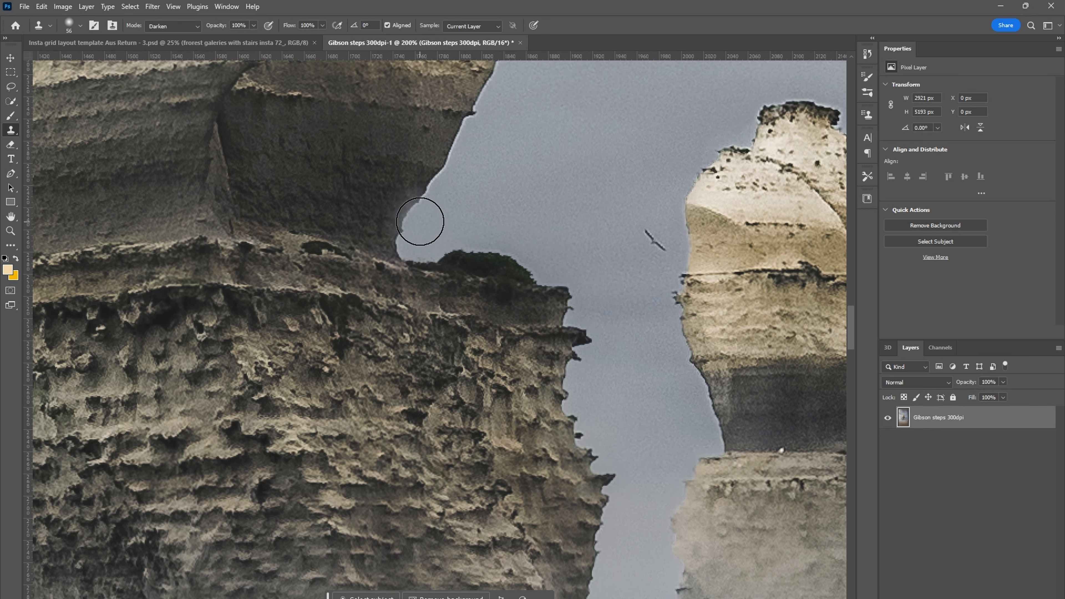
{"action": "left_click_drag", "start_coordinate": [527, 162], "coordinate": [437, 271]}
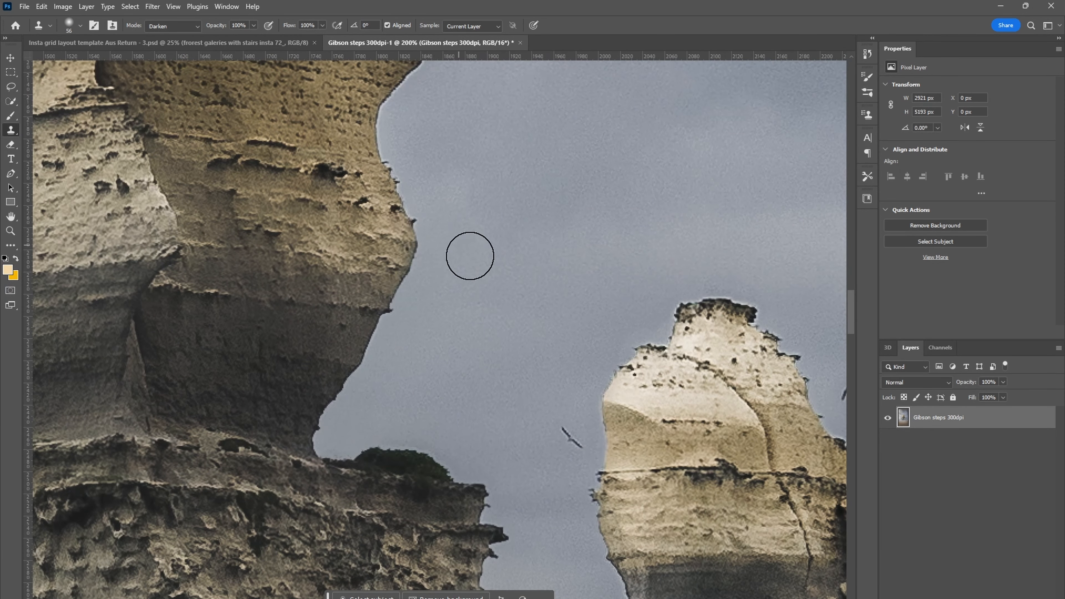
Clone sky over the fringe along the main cliff's upper right edge, from above the notch toward the summit.
{"action": "mouse_move", "coordinate": [461, 173]}
{"action": "left_mouse_down"}
{"action": "mouse_move", "coordinate": [461, 322]}
{"action": "mouse_move", "coordinate": [428, 423]}
{"action": "left_mouse_up"}
{"action": "left_click_drag", "start_coordinate": [427, 378], "coordinate": [422, 346]}
{"action": "left_click_drag", "start_coordinate": [496, 328], "coordinate": [499, 369]}
{"action": "left_click_drag", "start_coordinate": [429, 373], "coordinate": [434, 368]}
{"action": "mouse_move", "coordinate": [495, 365]}
{"action": "left_mouse_down"}
{"action": "mouse_move", "coordinate": [435, 371]}
{"action": "mouse_move", "coordinate": [492, 456]}
{"action": "left_mouse_up"}
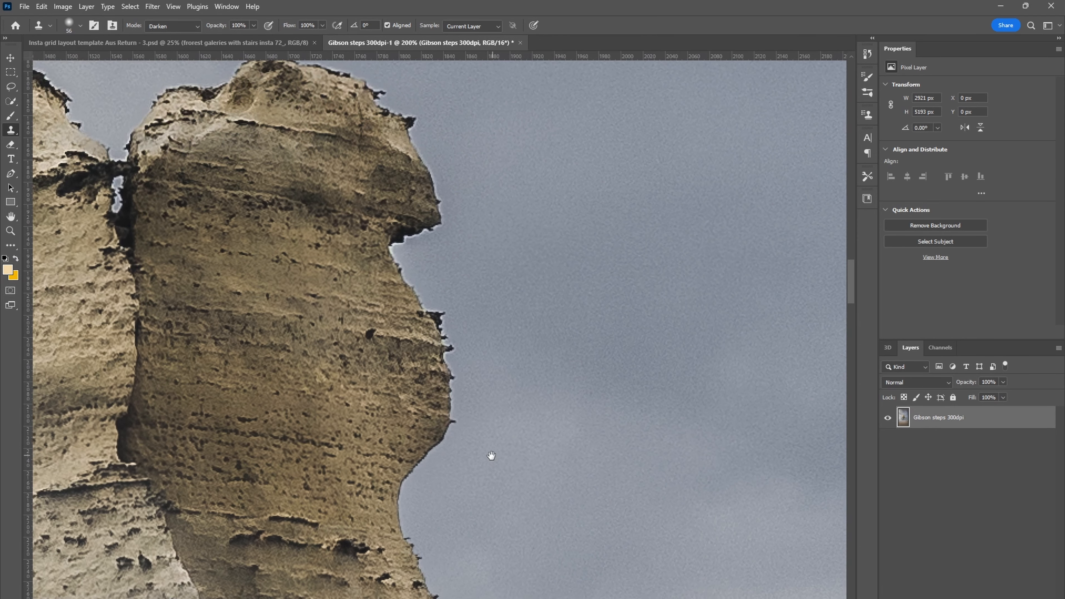
{"action": "left_click_drag", "start_coordinate": [504, 391], "coordinate": [540, 496]}
Sample the background beside the smaller stack's left base and clone matching spots over its fringe near the horizon and surf.
{"action": "left_click_drag", "start_coordinate": [565, 458], "coordinate": [302, 81]}
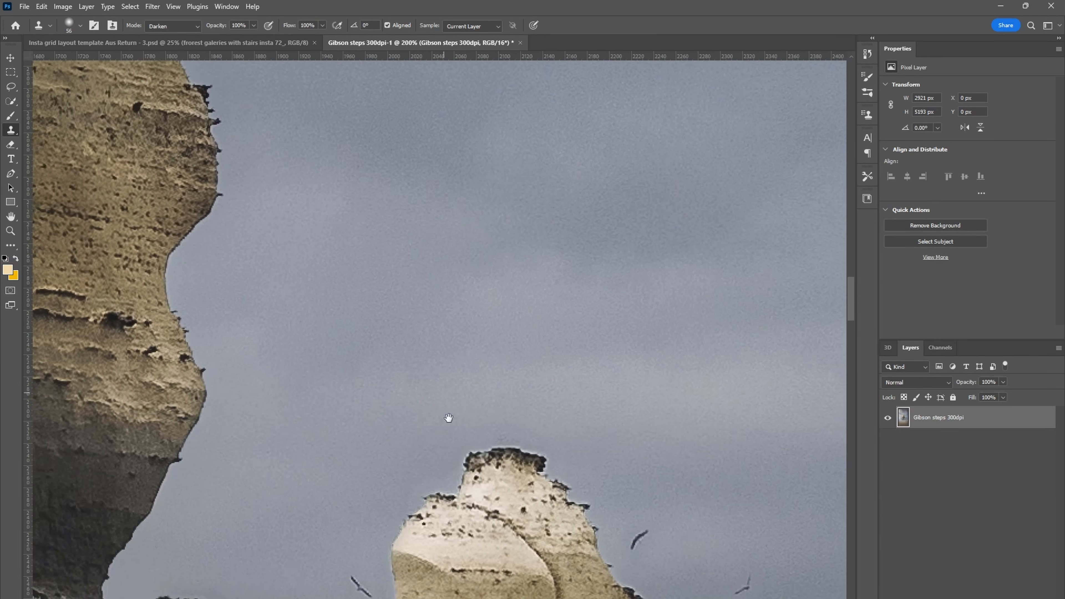
{"action": "left_click_drag", "start_coordinate": [455, 440], "coordinate": [406, 146]}
{"action": "left_click_drag", "start_coordinate": [348, 488], "coordinate": [418, 213]}
{"action": "left_click", "coordinate": [406, 465], "text": "alt"}
{"action": "left_click", "coordinate": [429, 472]}
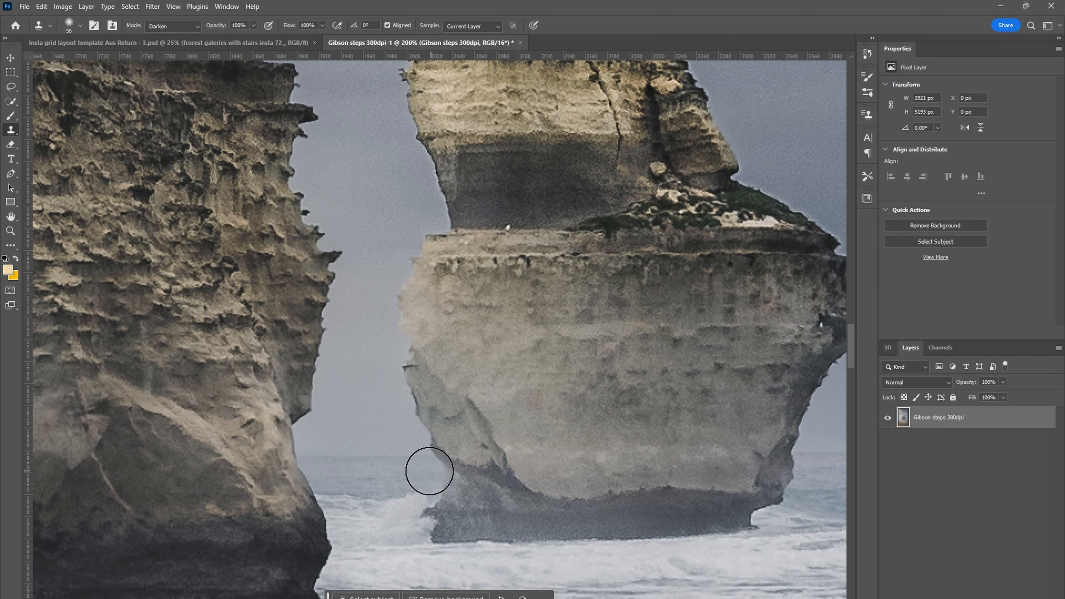
{"action": "left_click", "coordinate": [396, 489], "text": "alt"}
{"action": "left_click", "coordinate": [431, 505]}
{"action": "left_click", "coordinate": [402, 483], "text": "alt"}
{"action": "left_click", "coordinate": [423, 496]}
Clone sky over the fringe along the smaller stack's left edge, working upward from the pale lower block.
{"action": "left_click_drag", "start_coordinate": [413, 400], "coordinate": [412, 479]}
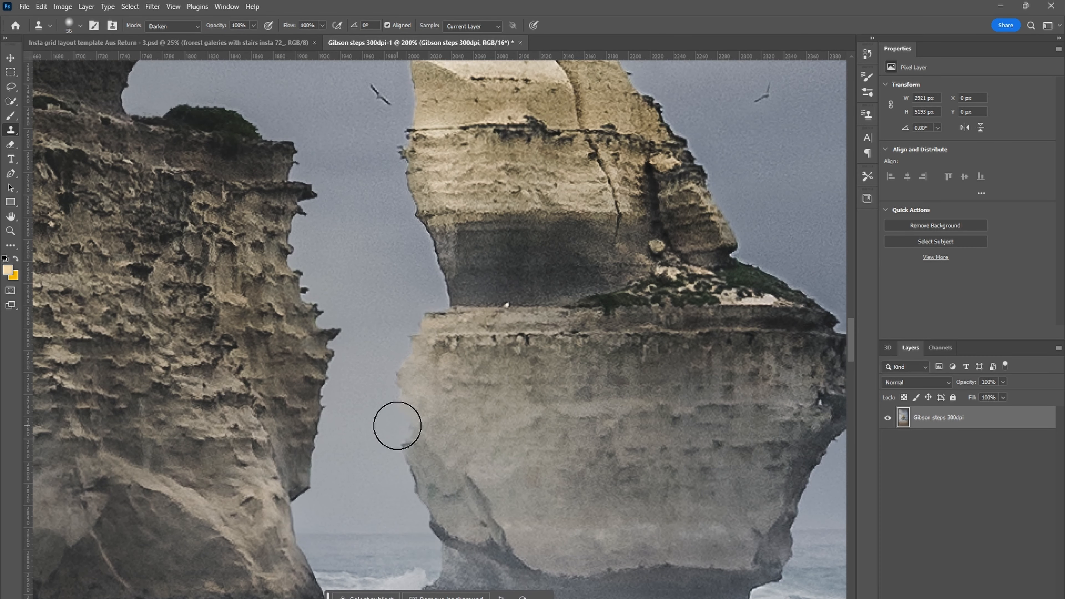
{"action": "left_click_drag", "start_coordinate": [383, 390], "coordinate": [371, 429]}
{"action": "left_click_drag", "start_coordinate": [369, 234], "coordinate": [368, 347]}
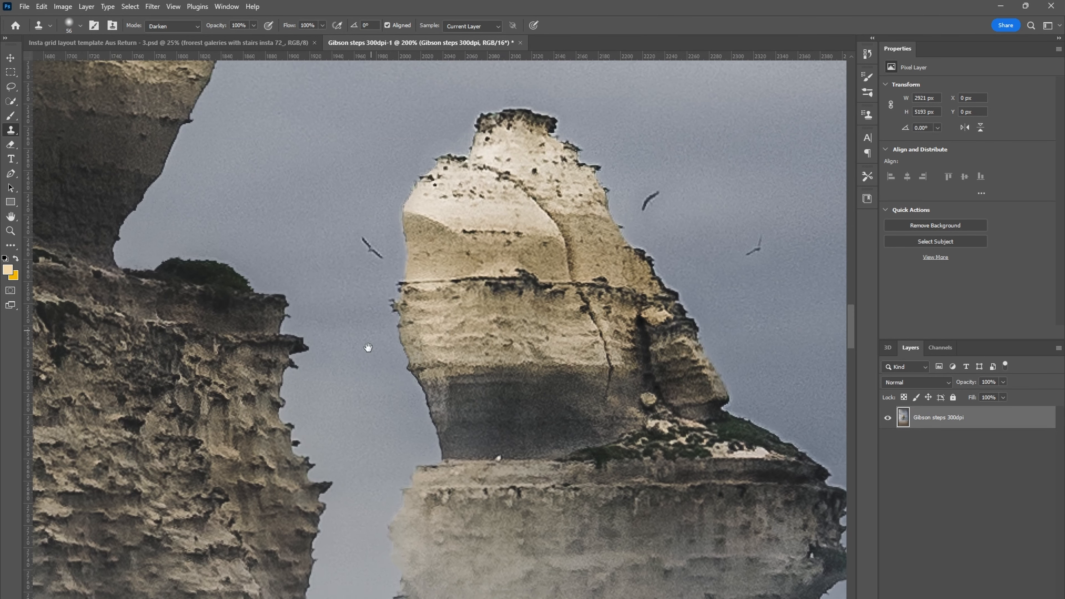
{"action": "left_click_drag", "start_coordinate": [382, 311], "coordinate": [384, 372]}
Reduce the Clone Stamp brush size to 32 and retouch the dark rock band on the smaller stack's left edge.
{"action": "left_click", "coordinate": [80, 26]}
{"action": "left_click_drag", "start_coordinate": [85, 64], "coordinate": [82, 63]}
{"action": "left_click", "coordinate": [389, 285]}
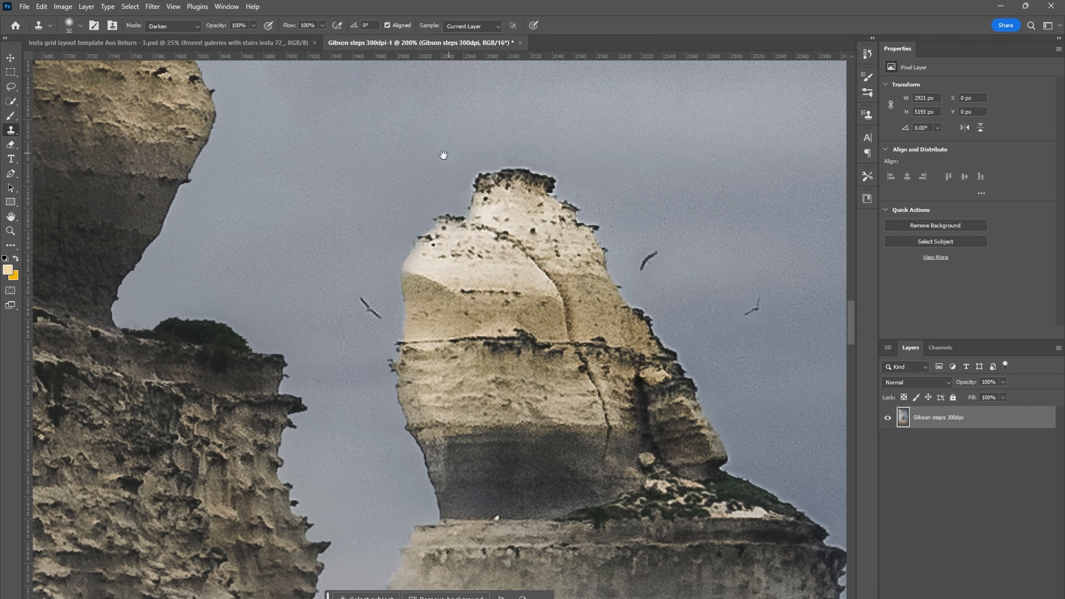
Clone sky over the fringe around the smaller stack's summit and down its right slope to the grassy ledge.
{"action": "left_click_drag", "start_coordinate": [443, 154], "coordinate": [348, 292]}
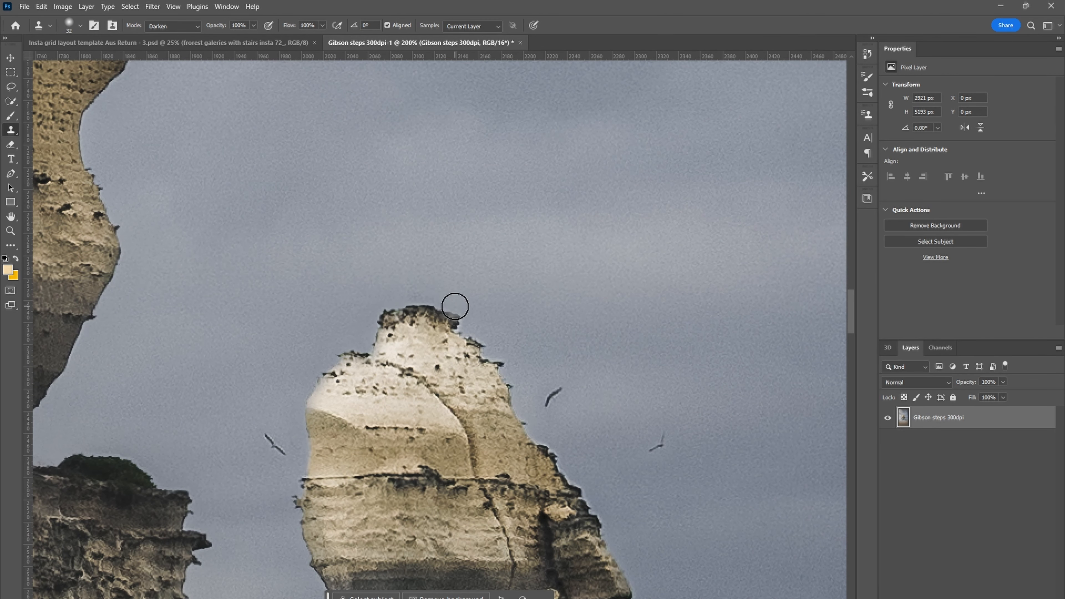
{"action": "left_click_drag", "start_coordinate": [455, 306], "coordinate": [420, 230]}
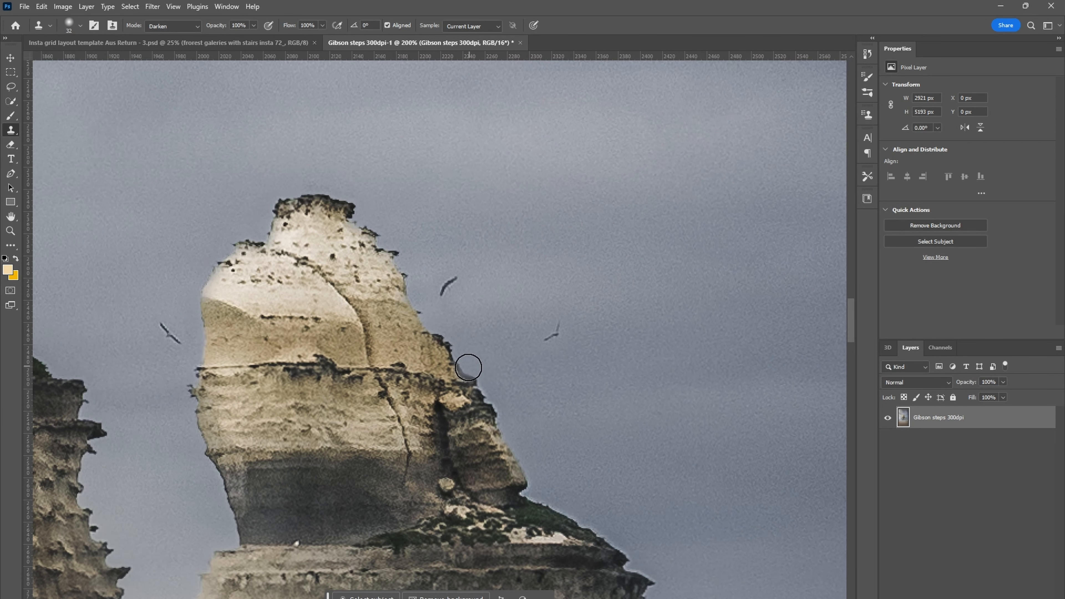
{"action": "left_click_drag", "start_coordinate": [493, 373], "coordinate": [440, 259]}
{"action": "left_click_drag", "start_coordinate": [451, 308], "coordinate": [412, 220]}
{"action": "mouse_move", "coordinate": [435, 256]}
{"action": "left_mouse_down"}
{"action": "mouse_move", "coordinate": [420, 198]}
{"action": "mouse_move", "coordinate": [437, 160]}
{"action": "left_mouse_up"}
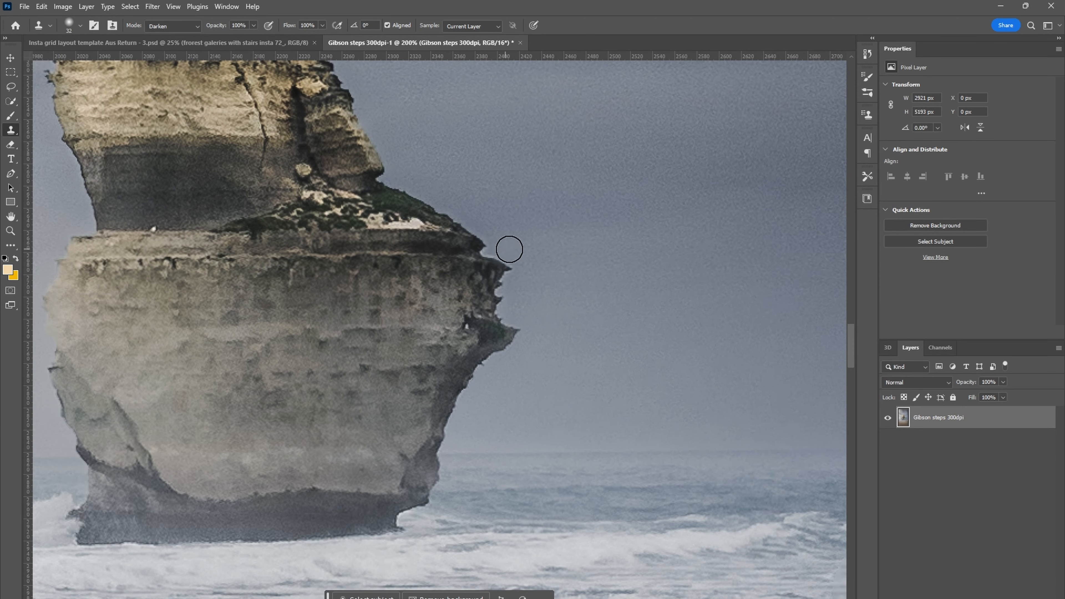
Clone the background over the fringe along the smaller stack's lower right edge, from the jagged ledge down to the sea.
{"action": "left_click_drag", "start_coordinate": [568, 259], "coordinate": [542, 257]}
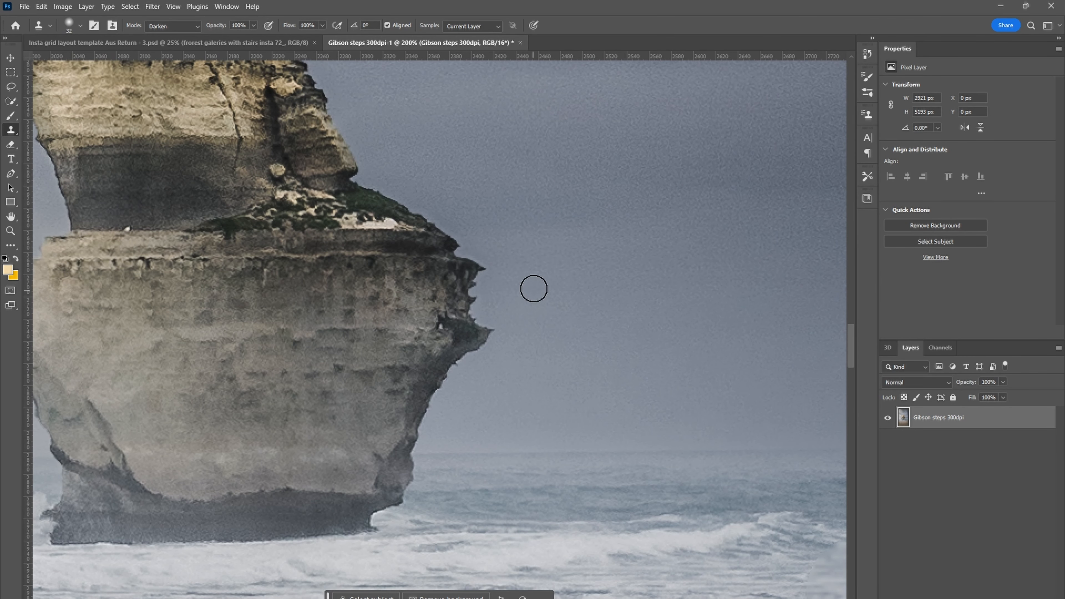
{"action": "left_click_drag", "start_coordinate": [483, 357], "coordinate": [488, 271]}
{"action": "left_click_drag", "start_coordinate": [451, 314], "coordinate": [432, 303]}
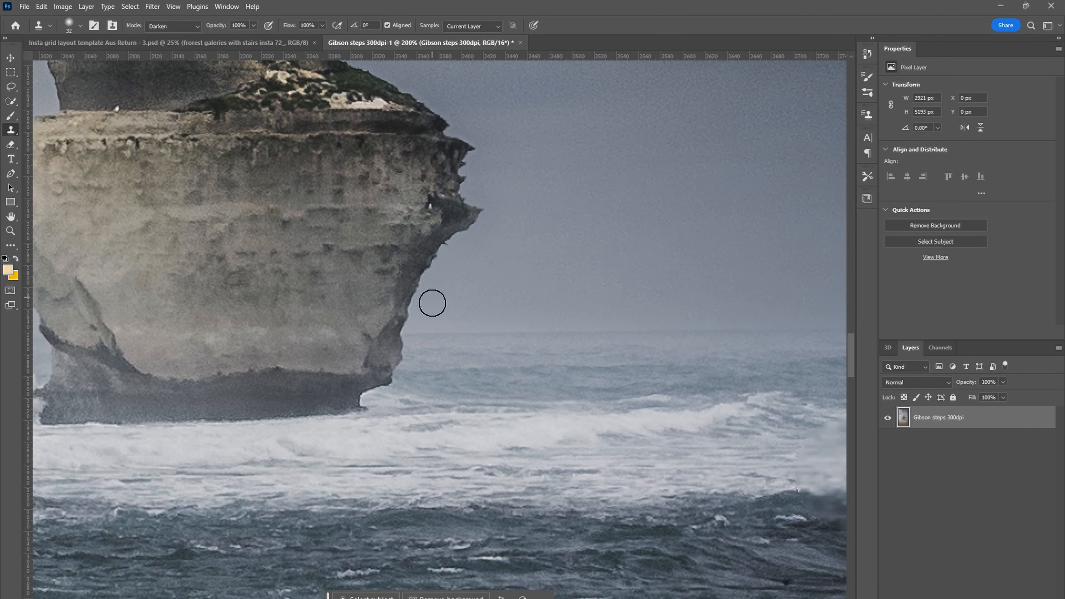
{"action": "left_click_drag", "start_coordinate": [396, 402], "coordinate": [418, 360]}
{"action": "left_click_drag", "start_coordinate": [529, 310], "coordinate": [709, 264]}
Touch up the remaining fringe on the main cliff's lower right edge, from the waterline up past the overhang.
{"action": "scroll", "coordinate": [371, 331], "scroll_direction": "up", "scroll_amount": 10}
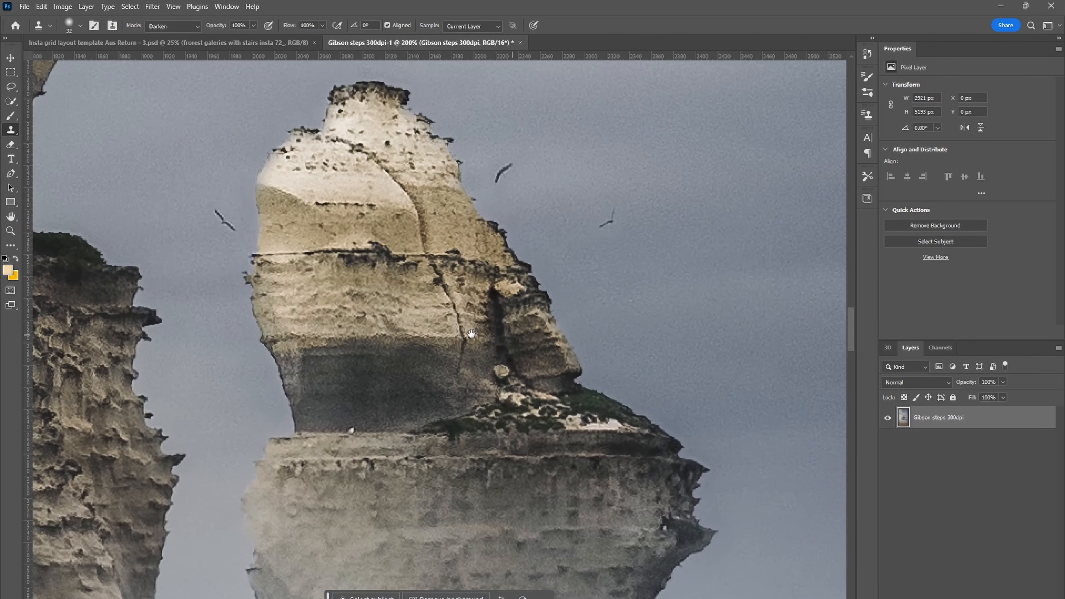
{"action": "scroll", "coordinate": [414, 237], "scroll_direction": "down", "scroll_amount": 10}
{"action": "scroll", "coordinate": [363, 333], "scroll_direction": "left", "scroll_amount": 3}
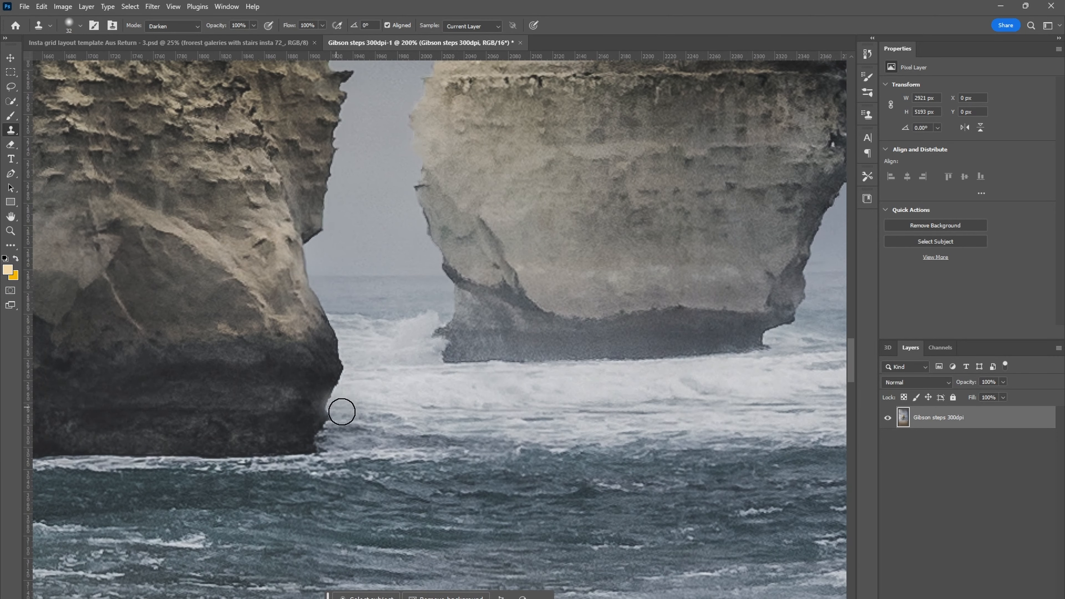
{"action": "left_click_drag", "start_coordinate": [361, 302], "coordinate": [453, 424]}
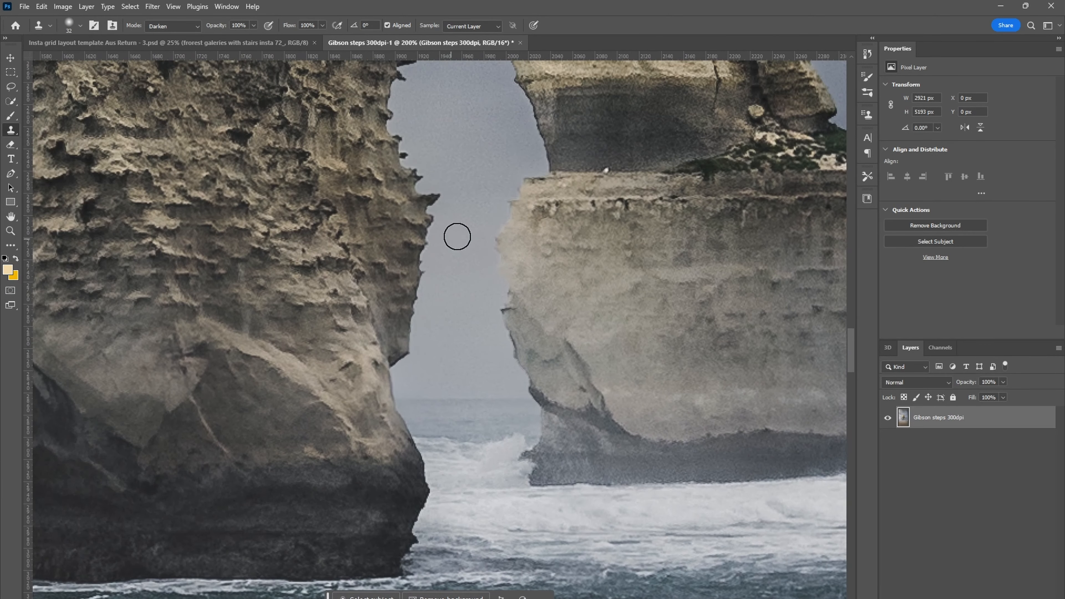
{"action": "left_click_drag", "start_coordinate": [443, 125], "coordinate": [516, 309]}
Examine the retouched edges of the cliff, the summit ridge and its small openings for remaining halos.
{"action": "mouse_move", "coordinate": [102, 533]}
{"action": "left_mouse_down"}
{"action": "mouse_move", "coordinate": [524, 461]}
{"action": "mouse_move", "coordinate": [673, 466]}
{"action": "left_mouse_up"}
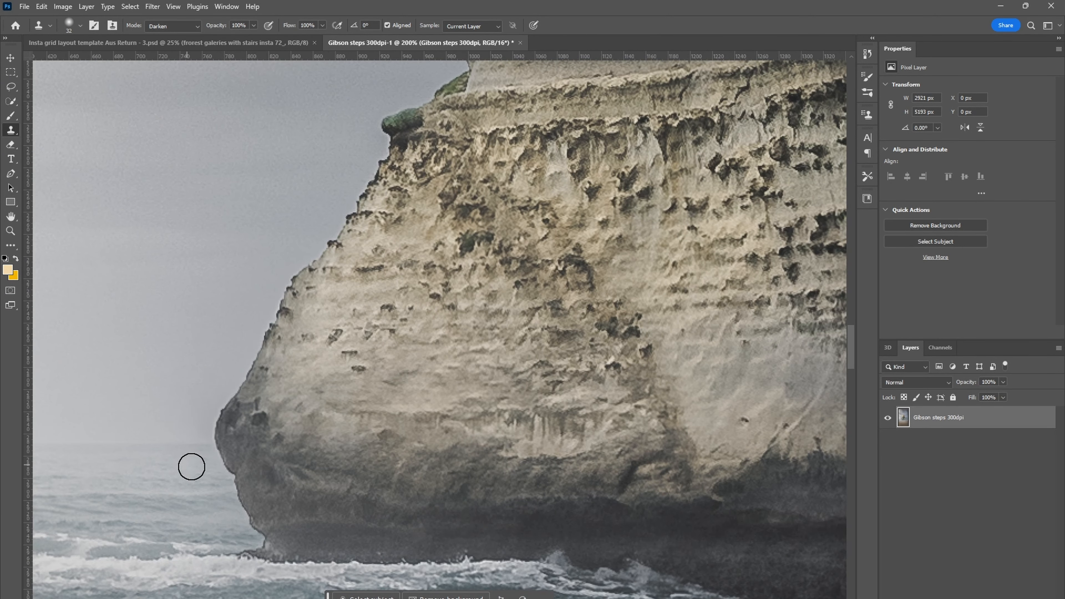
{"action": "left_click_drag", "start_coordinate": [378, 231], "coordinate": [405, 388]}
{"action": "left_click_drag", "start_coordinate": [352, 284], "coordinate": [350, 500]}
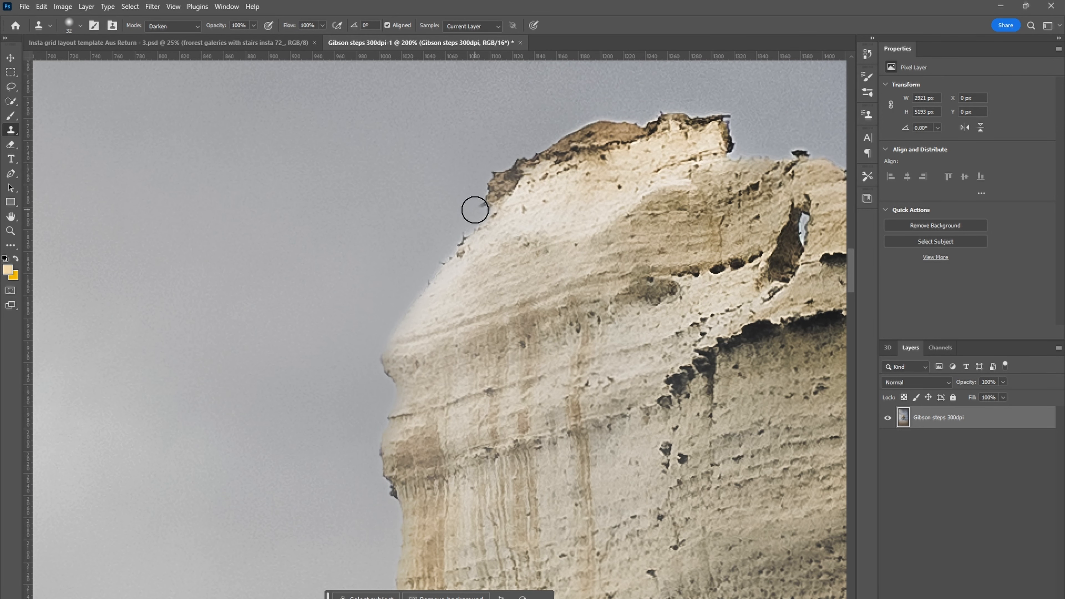
{"action": "left_click_drag", "start_coordinate": [683, 281], "coordinate": [616, 279]}
{"action": "left_click_drag", "start_coordinate": [759, 176], "coordinate": [683, 166]}
{"action": "scroll", "coordinate": [683, 166], "scroll_direction": "up", "scroll_amount": 2}
{"action": "left_click_drag", "start_coordinate": [824, 117], "coordinate": [717, 156]}
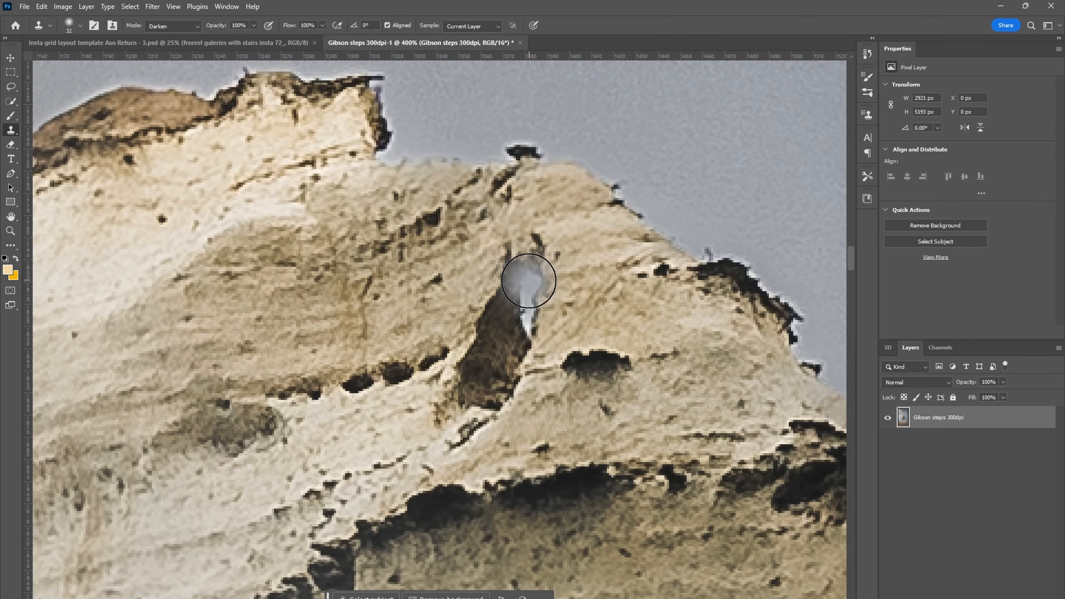
{"action": "mouse_move", "coordinate": [592, 336]}
{"action": "left_mouse_down"}
{"action": "mouse_move", "coordinate": [363, 280]}
{"action": "mouse_move", "coordinate": [230, 226]}
{"action": "left_mouse_up"}
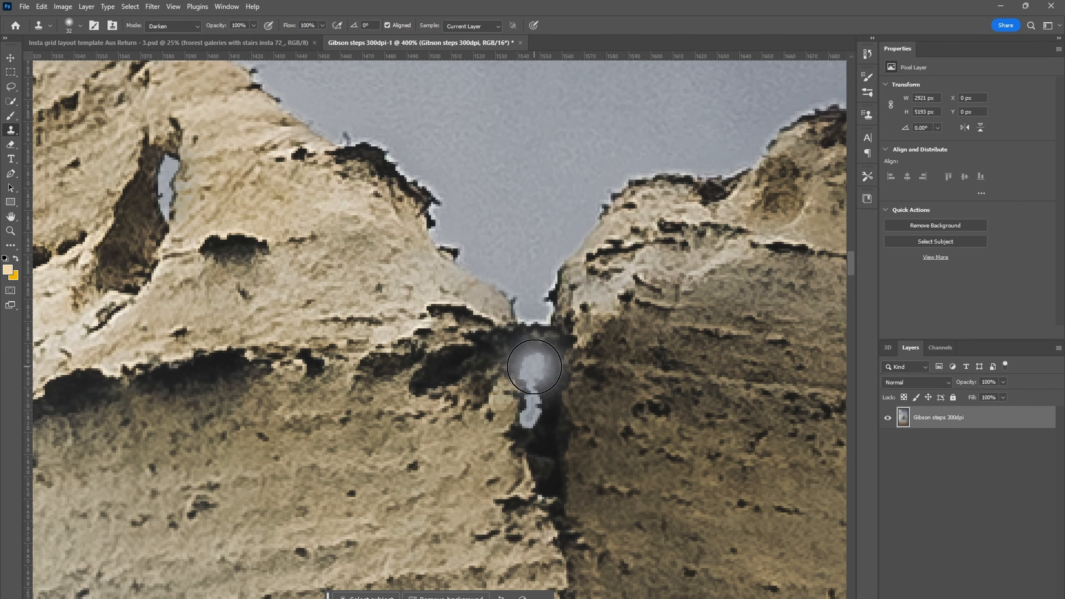
{"action": "key", "text": "ctrl+minus"}
{"action": "key", "text": "ctrl+minus"}
{"action": "left_click_drag", "start_coordinate": [445, 517], "coordinate": [620, 84]}
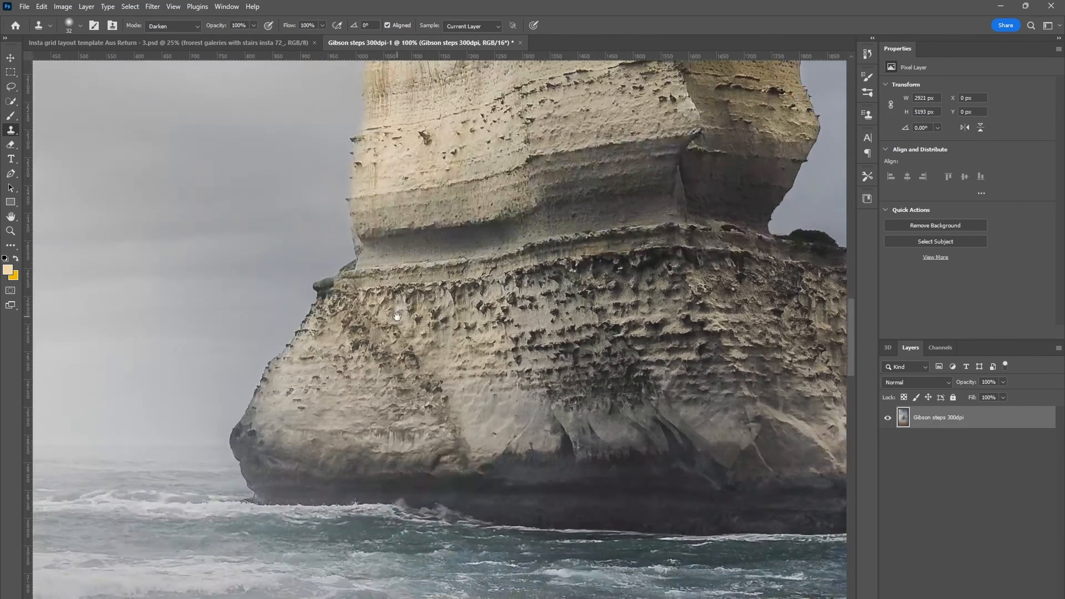
{"action": "key", "text": "ctrl+plus"}
{"action": "left_click_drag", "start_coordinate": [269, 398], "coordinate": [325, 432]}
{"action": "key", "text": "ctrl+minus"}
{"action": "key", "text": "ctrl+minus"}
{"action": "key", "text": "ctrl+minus"}
{"action": "key", "text": "ctrl+plus"}
{"action": "left_click_drag", "start_coordinate": [325, 433], "coordinate": [413, 402]}
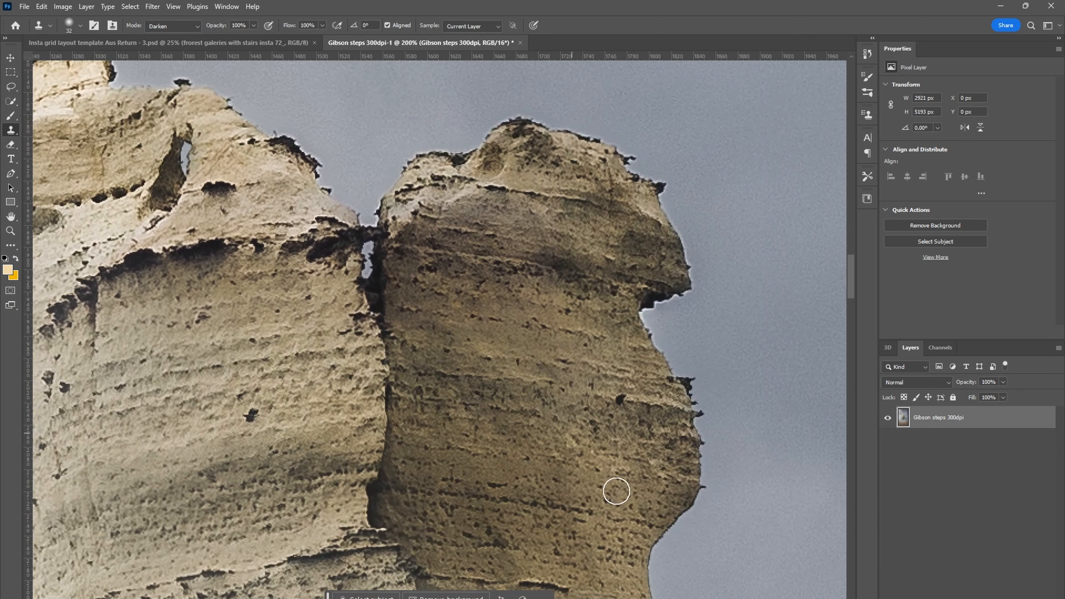
Clone sky over the fringe beneath the overhang on the right side of the cliff's darker head.
{"action": "left_click_drag", "start_coordinate": [571, 431], "coordinate": [488, 292]}
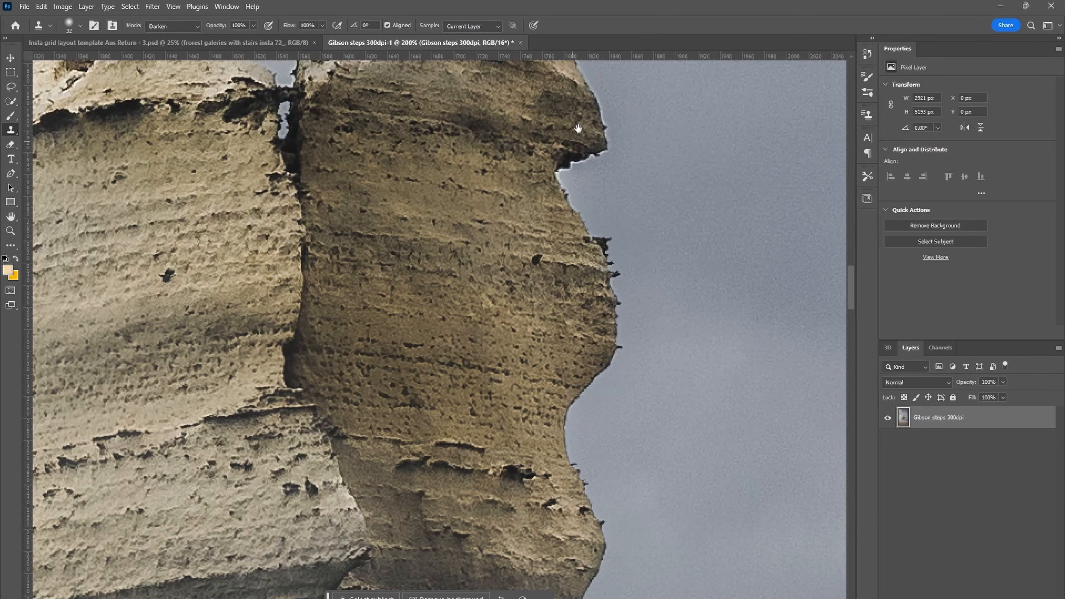
{"action": "mouse_move", "coordinate": [641, 228]}
{"action": "left_mouse_down"}
{"action": "mouse_move", "coordinate": [653, 379]}
{"action": "mouse_move", "coordinate": [642, 402]}
{"action": "left_mouse_up"}
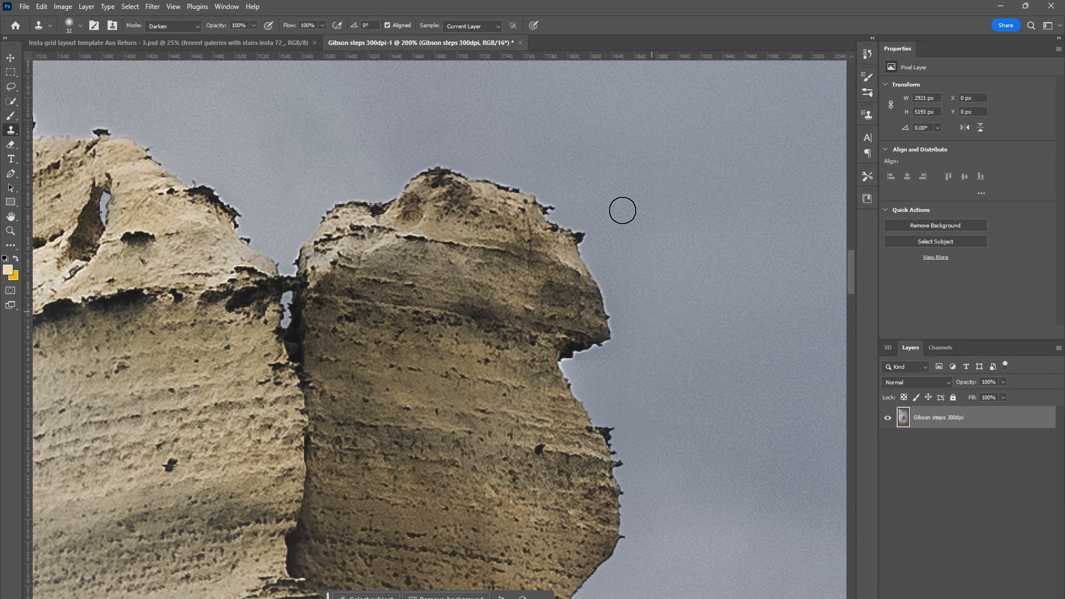
{"action": "left_click_drag", "start_coordinate": [576, 161], "coordinate": [554, 228]}
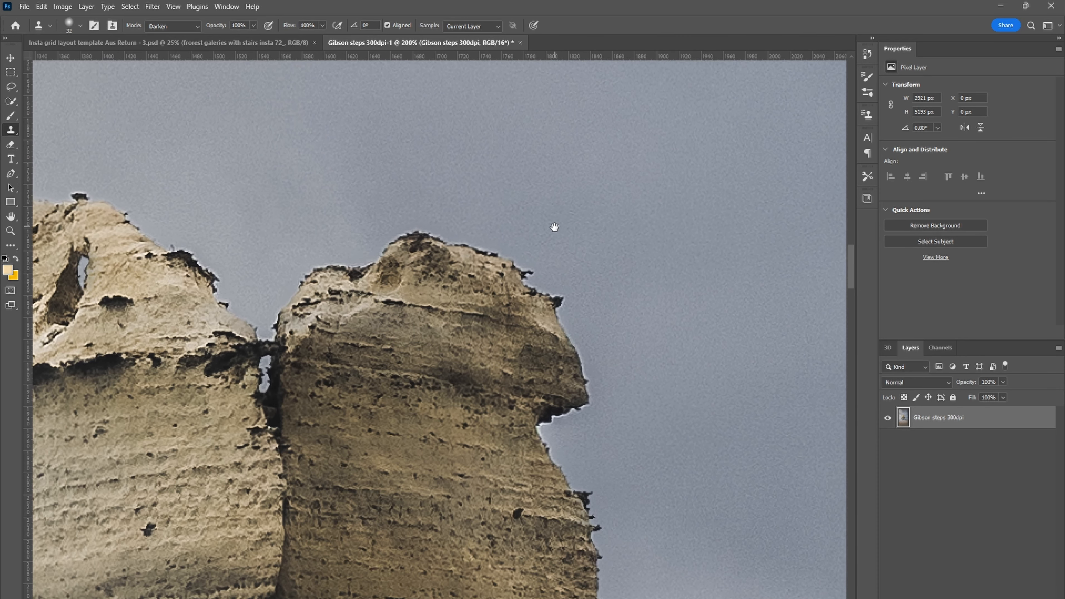
{"action": "left_click_drag", "start_coordinate": [621, 457], "coordinate": [624, 463]}
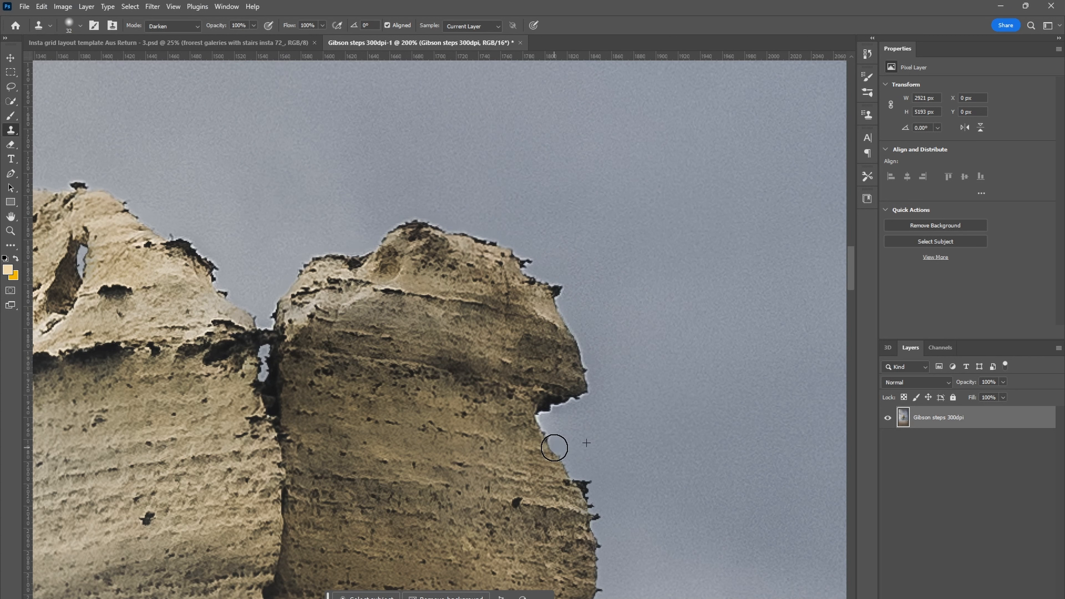
{"action": "mouse_move", "coordinate": [554, 448]}
{"action": "left_mouse_down"}
{"action": "mouse_move", "coordinate": [544, 419]}
{"action": "mouse_move", "coordinate": [566, 415]}
{"action": "left_mouse_up"}
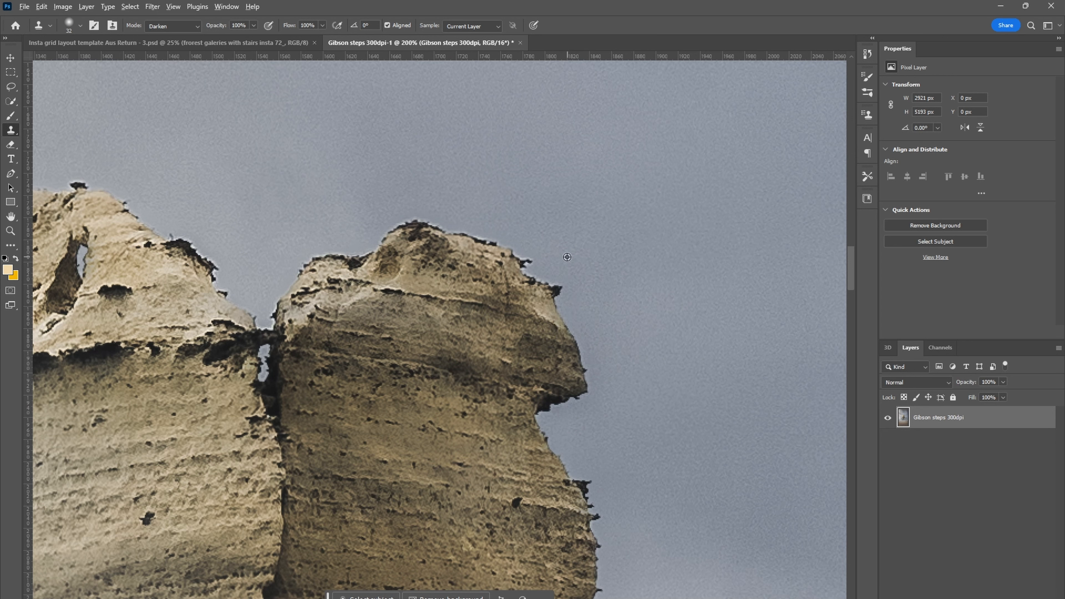
{"action": "left_click_drag", "start_coordinate": [557, 276], "coordinate": [533, 267]}
{"action": "key", "text": "ctrl+z"}
{"action": "left_click_drag", "start_coordinate": [613, 338], "coordinate": [673, 453]}
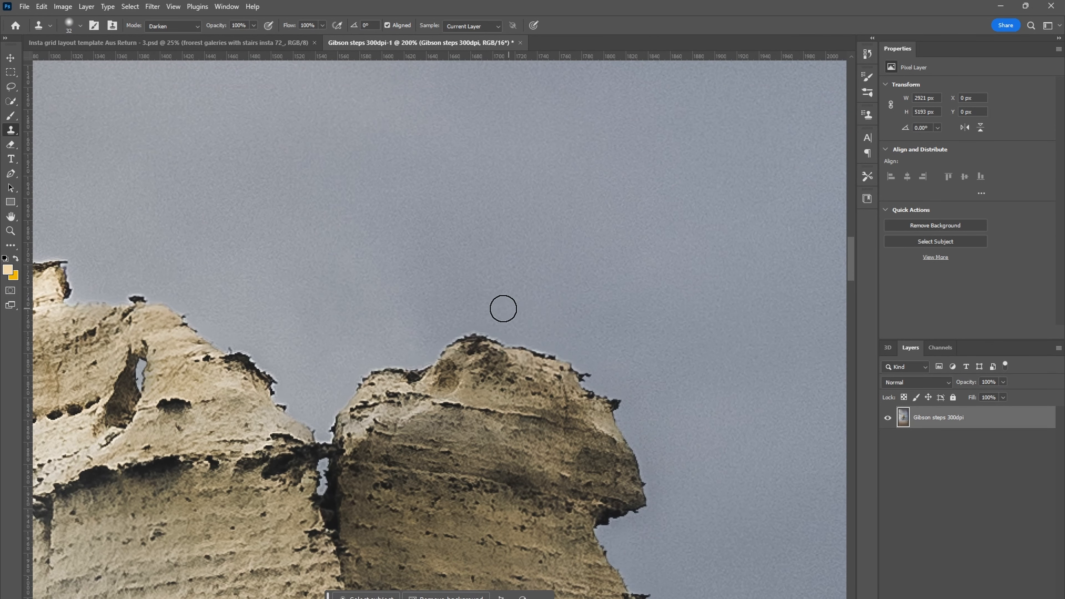
{"action": "key", "text": "ctrl+z"}
Clone sky over the fringe on the left shoulder of the cliff's darker head, down toward the gap.
{"action": "mouse_move", "coordinate": [468, 274]}
{"action": "left_mouse_down"}
{"action": "mouse_move", "coordinate": [509, 281]}
{"action": "mouse_move", "coordinate": [563, 330]}
{"action": "mouse_move", "coordinate": [540, 289]}
{"action": "left_mouse_up"}
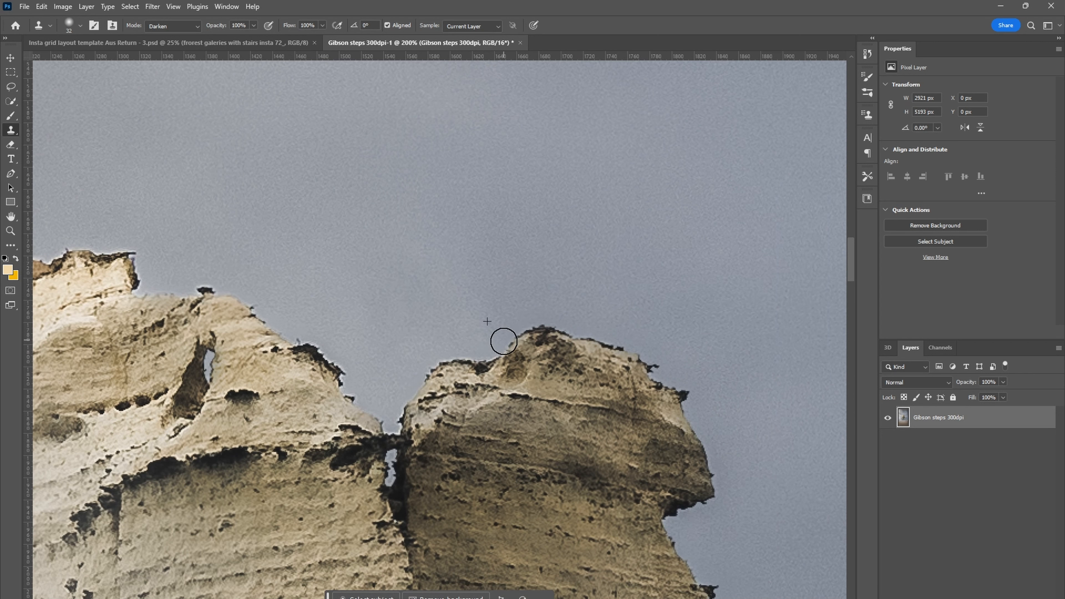
{"action": "mouse_move", "coordinate": [504, 341]}
{"action": "left_mouse_down"}
{"action": "mouse_move", "coordinate": [442, 351]}
{"action": "mouse_move", "coordinate": [386, 371]}
{"action": "mouse_move", "coordinate": [425, 364]}
{"action": "mouse_move", "coordinate": [492, 299]}
{"action": "left_mouse_up"}
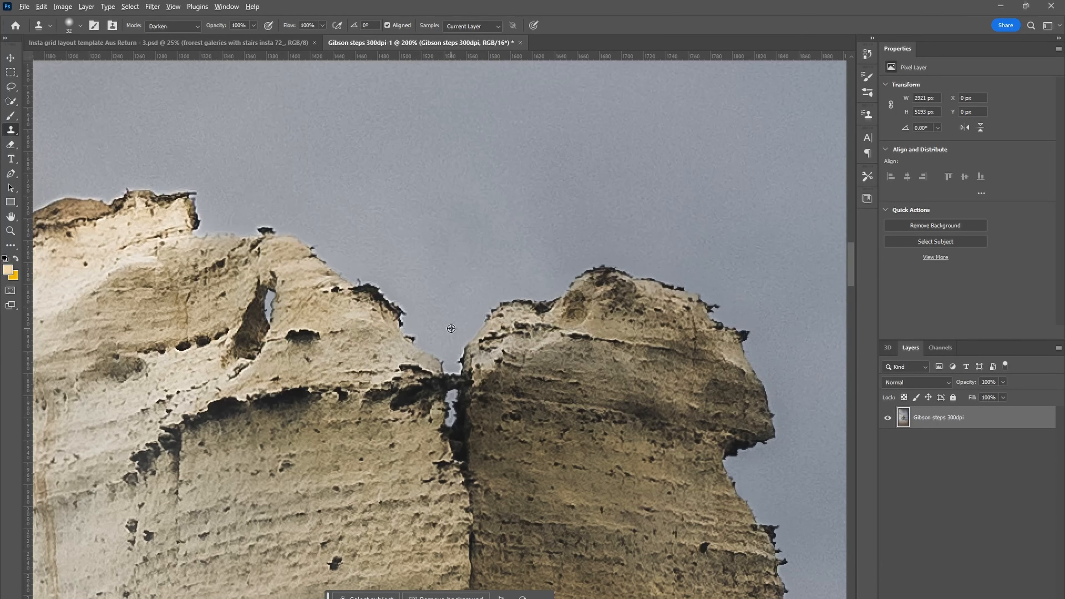
{"action": "mouse_move", "coordinate": [478, 316]}
{"action": "left_mouse_down"}
{"action": "mouse_move", "coordinate": [459, 328]}
{"action": "mouse_move", "coordinate": [450, 357]}
{"action": "mouse_move", "coordinate": [446, 340]}
{"action": "left_mouse_up"}
Reduce the clone brush to 18 px, sample the sky and retouch the fringe in the narrow gap between the two rock heads.
{"action": "key", "text": "ctrl+plus"}
{"action": "mouse_move", "coordinate": [476, 314]}
{"action": "left_mouse_down"}
{"action": "mouse_move", "coordinate": [474, 262]}
{"action": "mouse_move", "coordinate": [489, 240]}
{"action": "left_mouse_up"}
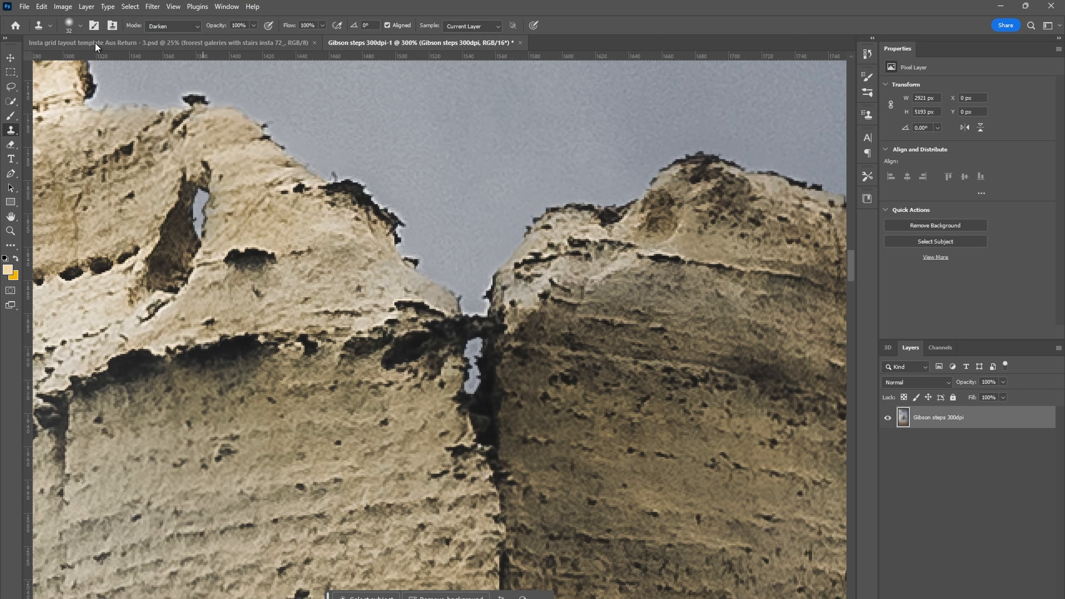
{"action": "left_click", "coordinate": [80, 26]}
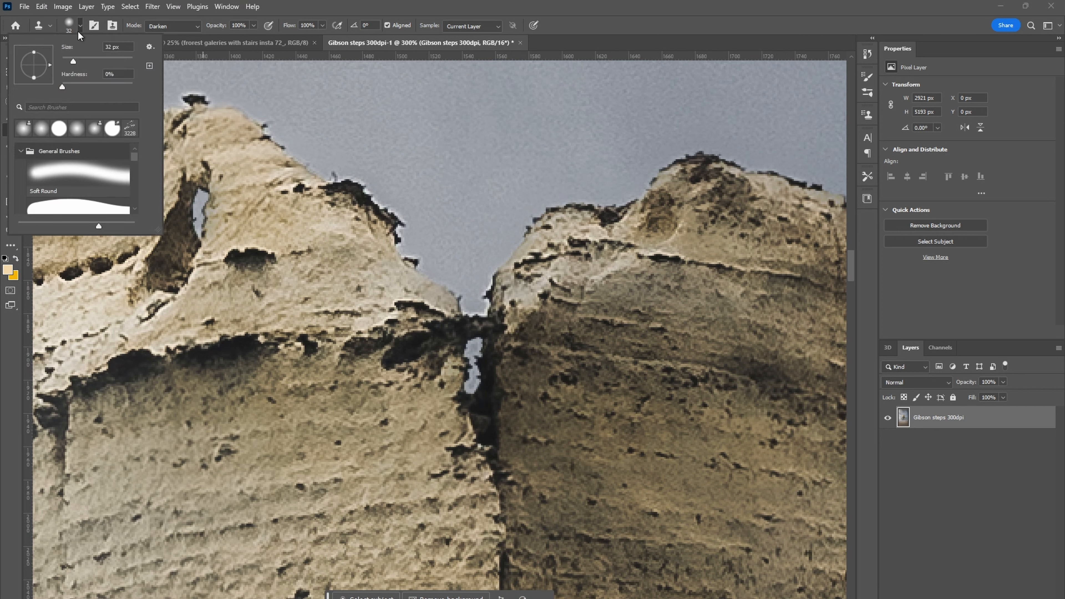
{"action": "left_click", "coordinate": [69, 62]}
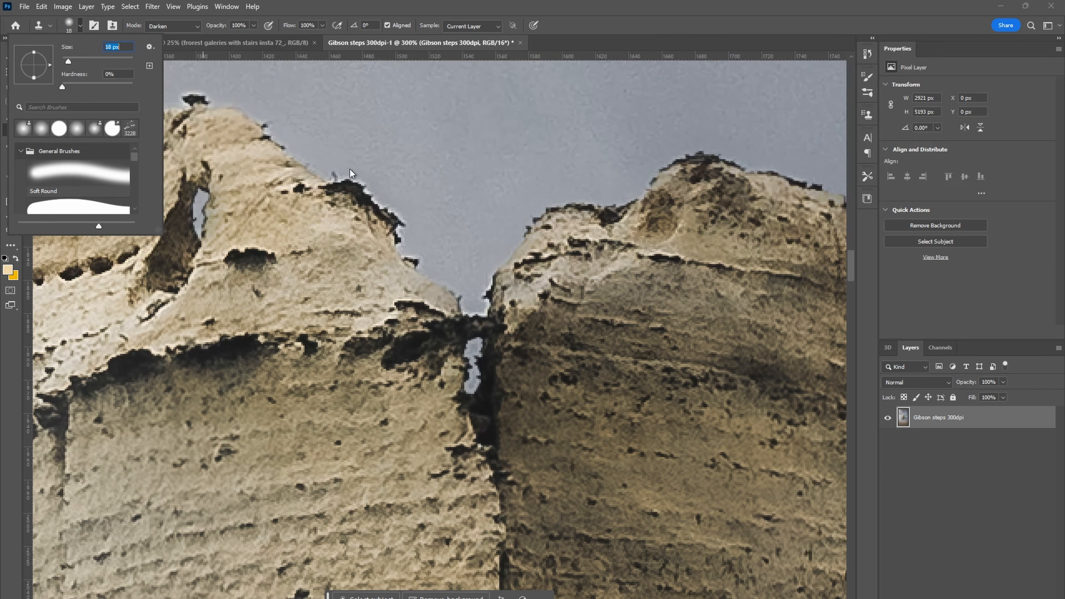
{"action": "left_click", "coordinate": [472, 280], "text": "alt"}
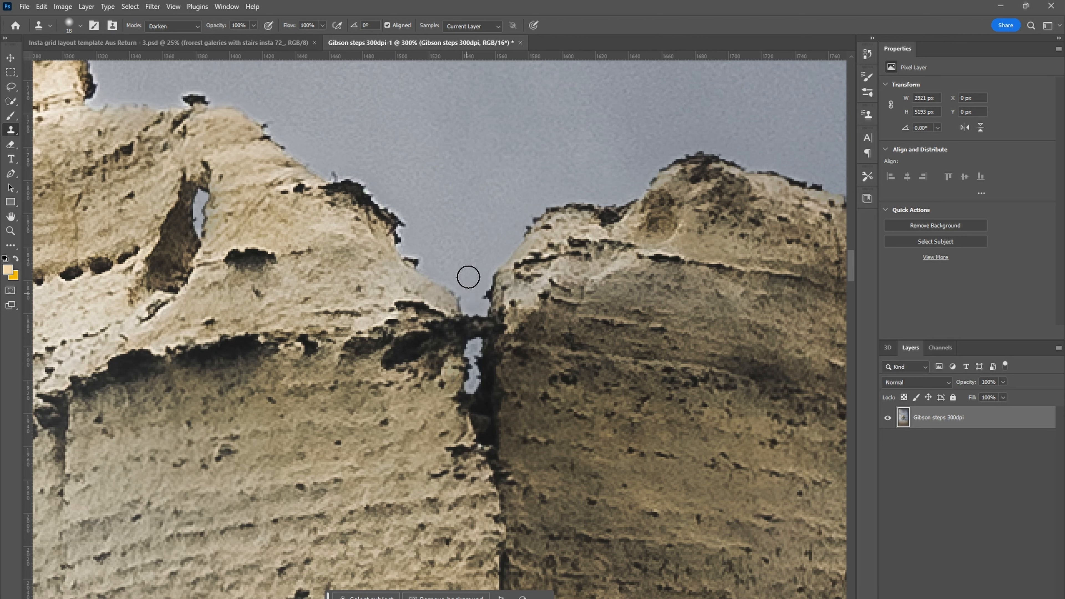
{"action": "left_click_drag", "start_coordinate": [459, 287], "coordinate": [469, 298]}
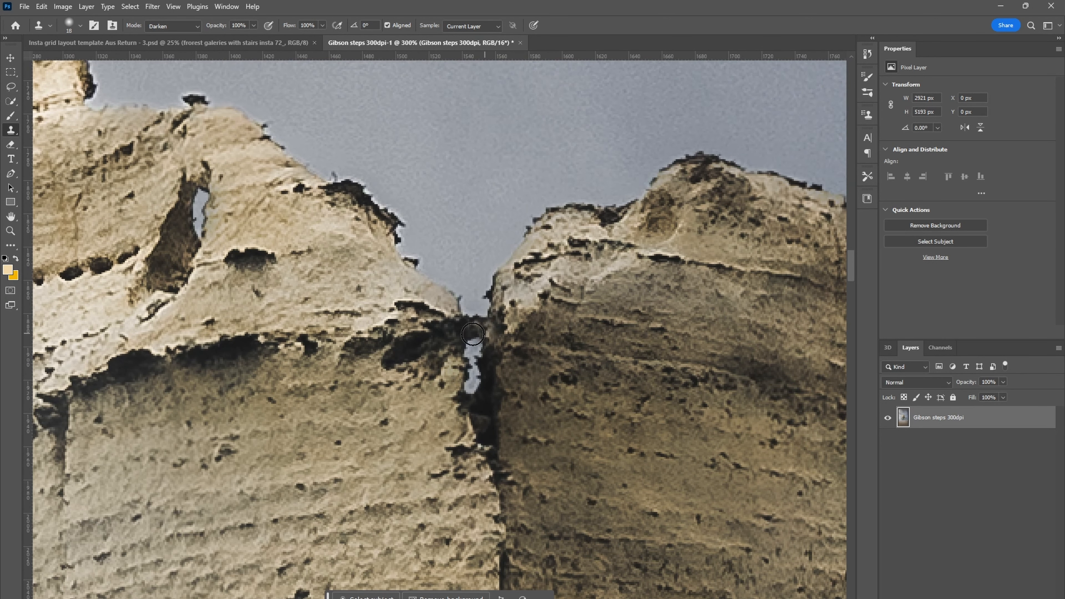
{"action": "left_click_drag", "start_coordinate": [427, 246], "coordinate": [446, 274]}
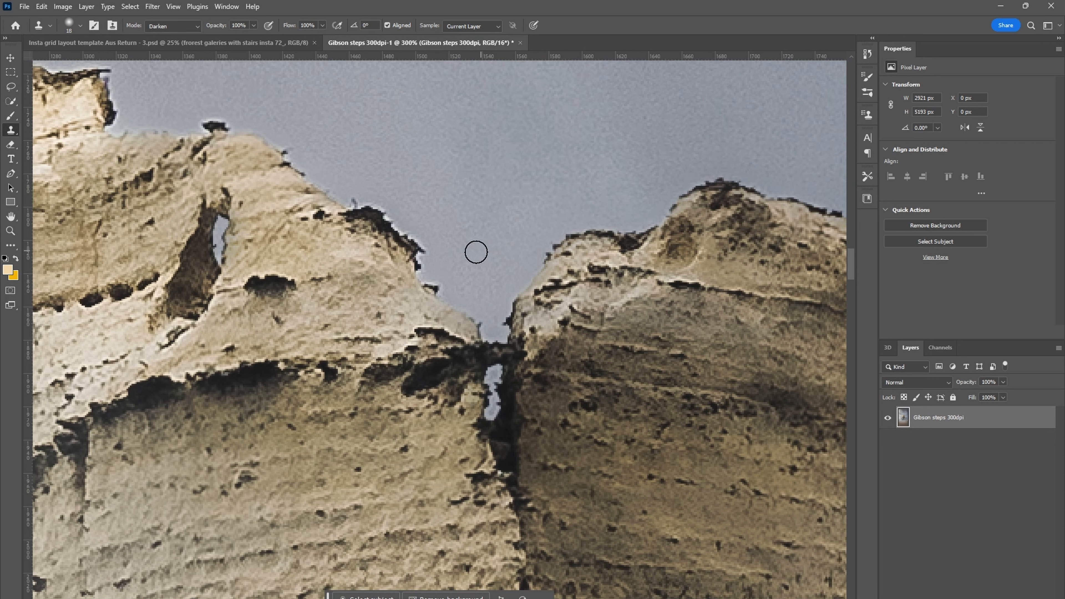
{"action": "left_click", "coordinate": [80, 26]}
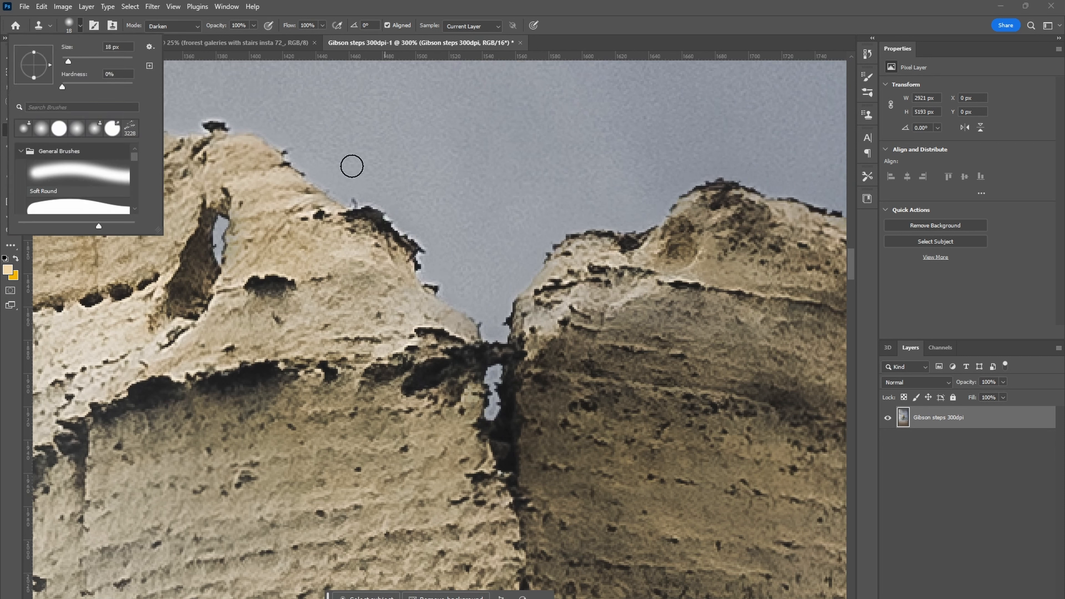
{"action": "left_click", "coordinate": [78, 60]}
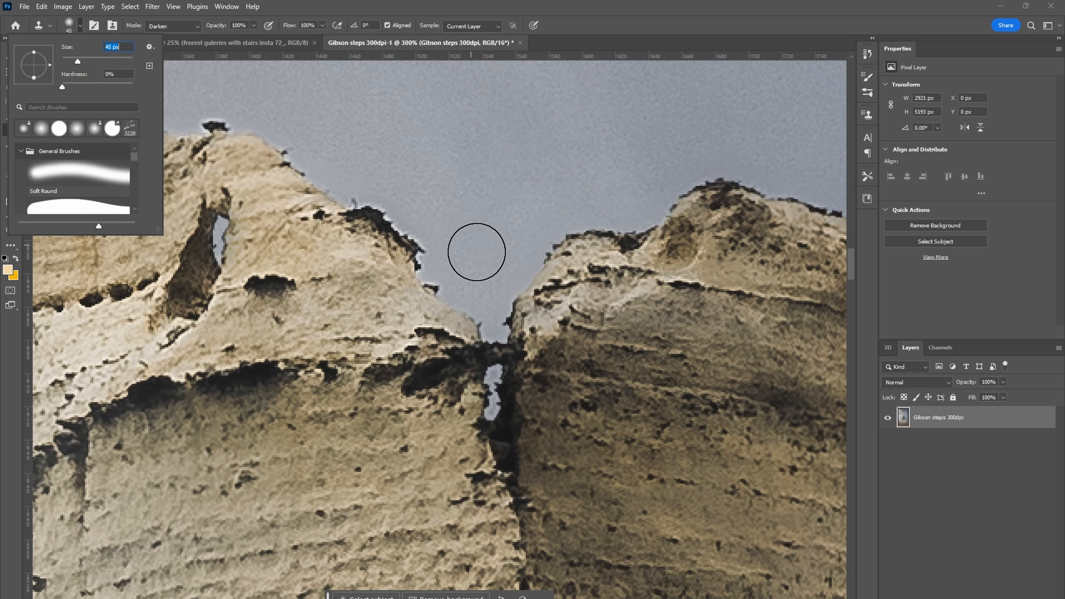
{"action": "left_click", "coordinate": [481, 263], "text": "alt"}
Set the clone brush to 25 px and clone sampled sky over the fringe from the gap up the pale peak's right slope.
{"action": "left_click", "coordinate": [79, 27]}
{"action": "left_click", "coordinate": [71, 61]}
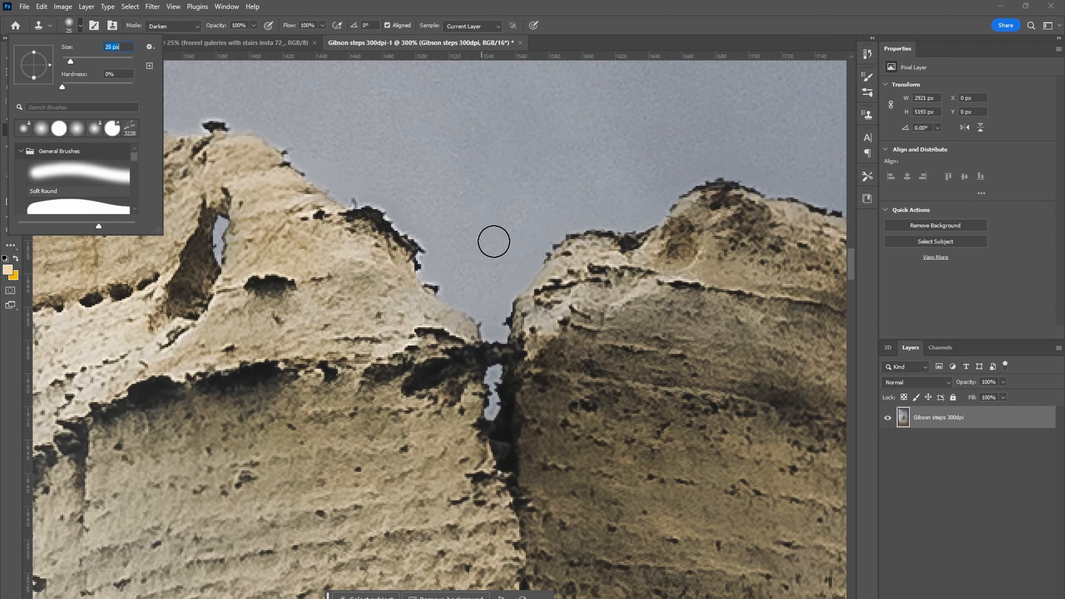
{"action": "left_click", "coordinate": [476, 265], "text": "alt"}
{"action": "left_click", "coordinate": [463, 301]}
{"action": "left_click_drag", "start_coordinate": [441, 289], "coordinate": [423, 269]}
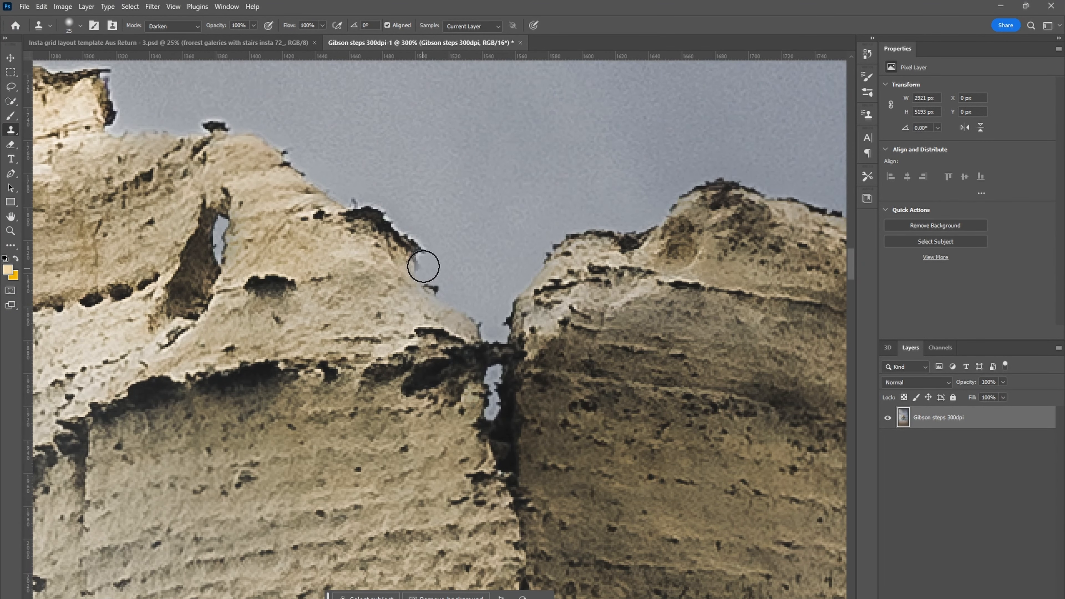
{"action": "left_click", "coordinate": [429, 251]}
{"action": "mouse_move", "coordinate": [412, 231]}
{"action": "left_mouse_down"}
{"action": "mouse_move", "coordinate": [399, 231]}
{"action": "mouse_move", "coordinate": [388, 191]}
{"action": "mouse_move", "coordinate": [368, 198]}
{"action": "left_mouse_up"}
{"action": "left_click", "coordinate": [357, 199]}
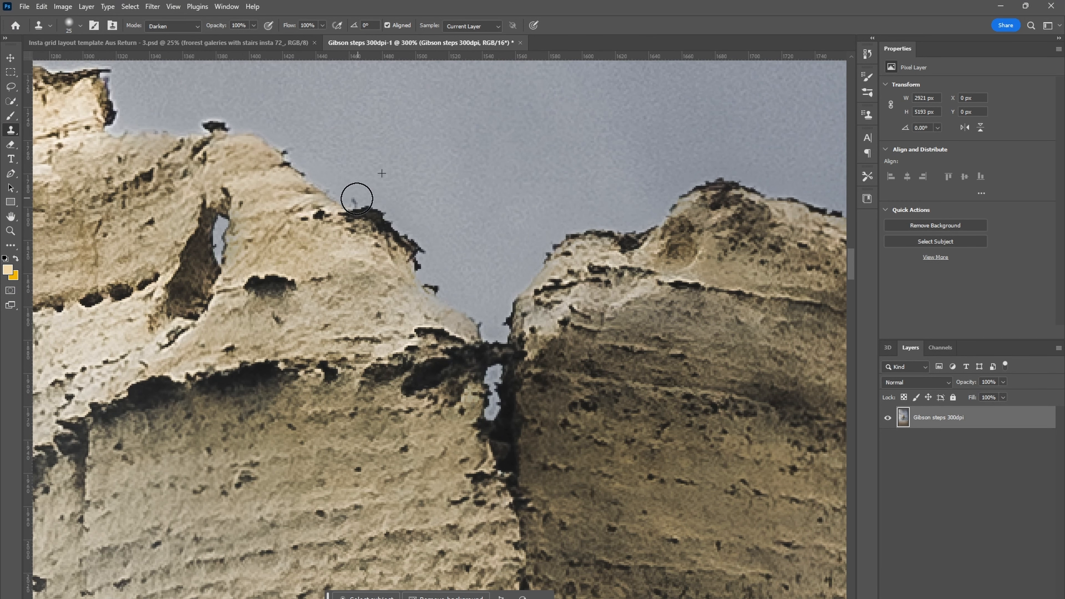
Clone sky over the fringe at the foot of the summit block's vertical right face.
{"action": "left_click_drag", "start_coordinate": [407, 159], "coordinate": [525, 205]}
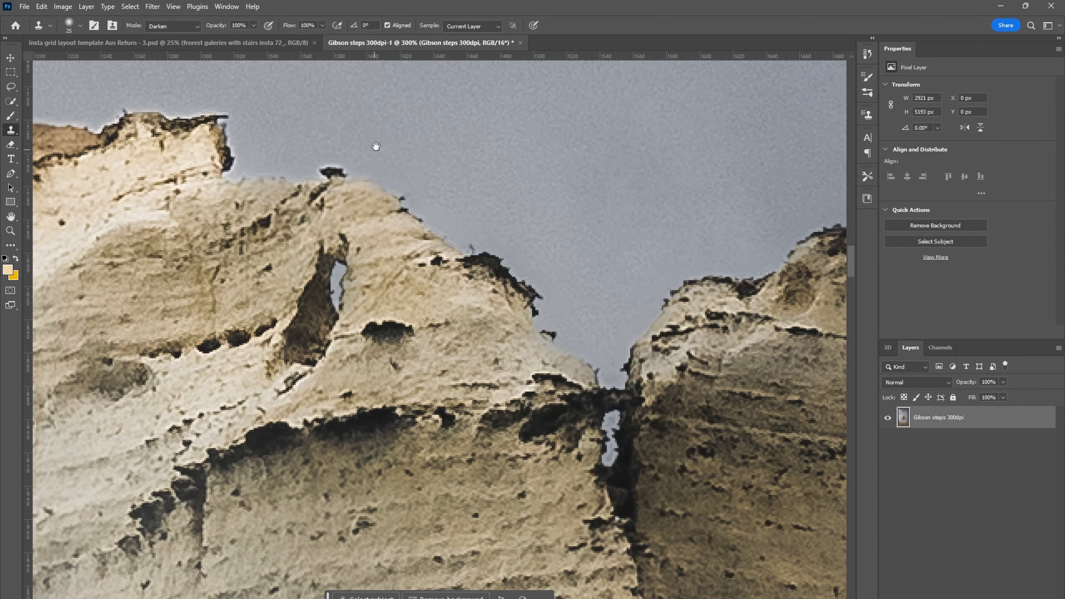
{"action": "left_click_drag", "start_coordinate": [376, 146], "coordinate": [521, 221]}
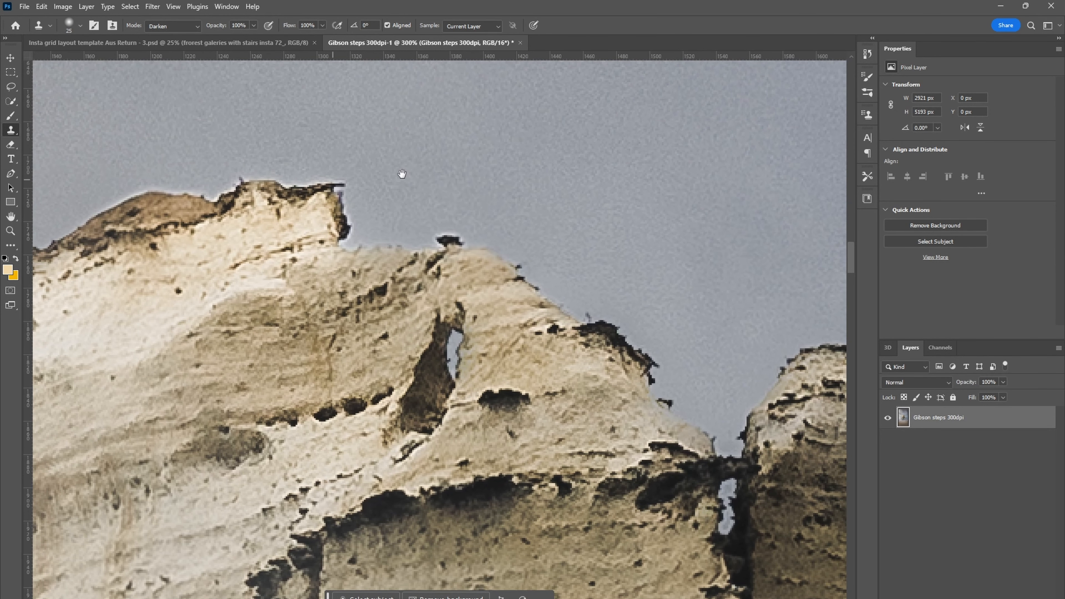
{"action": "left_click_drag", "start_coordinate": [402, 173], "coordinate": [545, 215]}
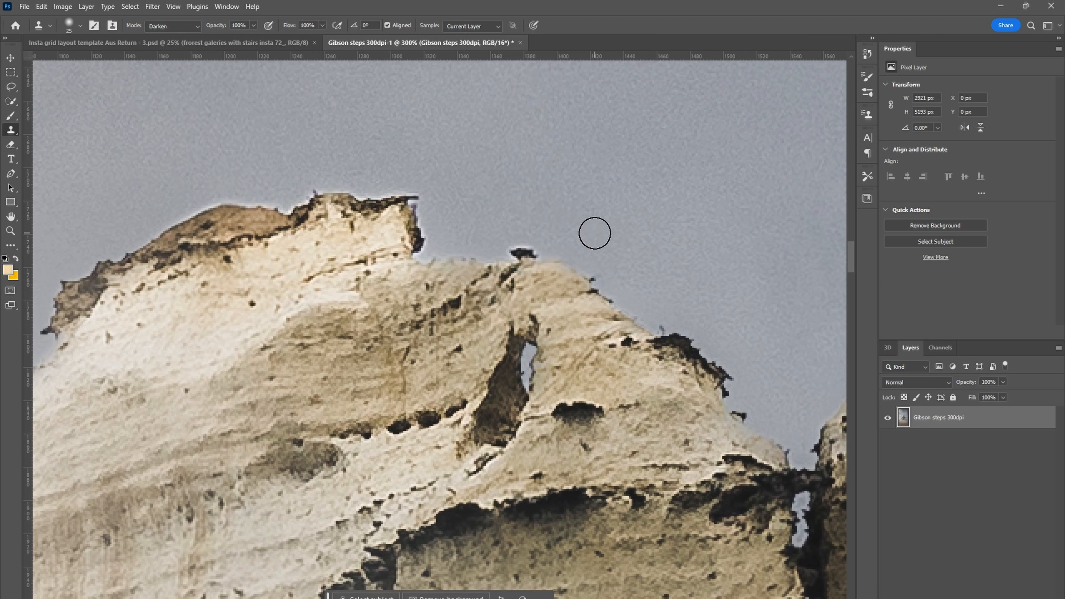
{"action": "left_click_drag", "start_coordinate": [447, 240], "coordinate": [428, 249]}
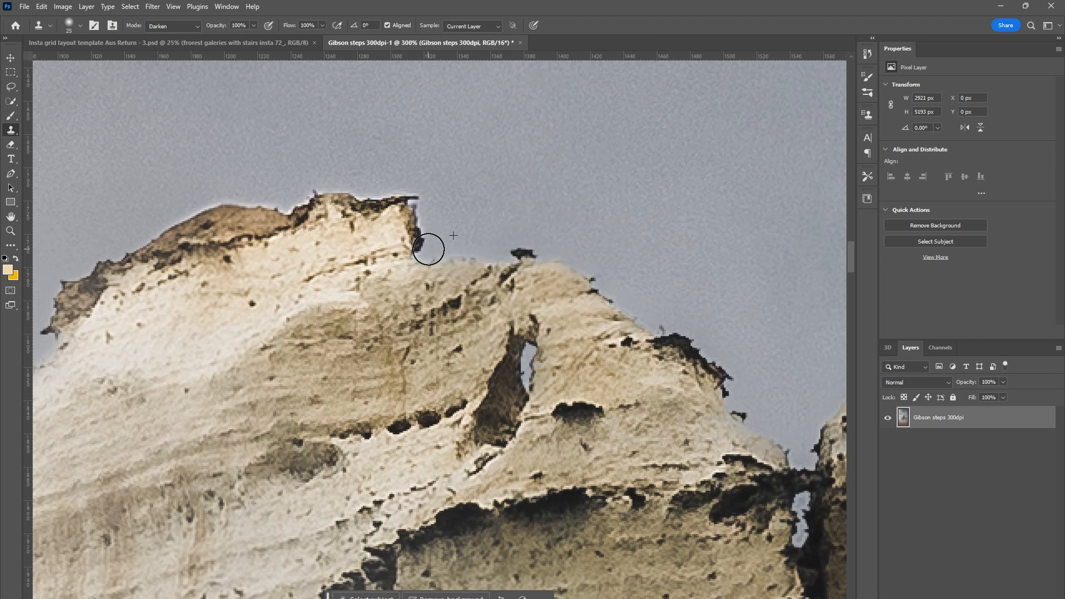
Clone sky over the fringe along the top of the summit block and the brown rounded crest to its left.
{"action": "left_click_drag", "start_coordinate": [397, 144], "coordinate": [561, 220]}
{"action": "left_click_drag", "start_coordinate": [572, 259], "coordinate": [558, 259]}
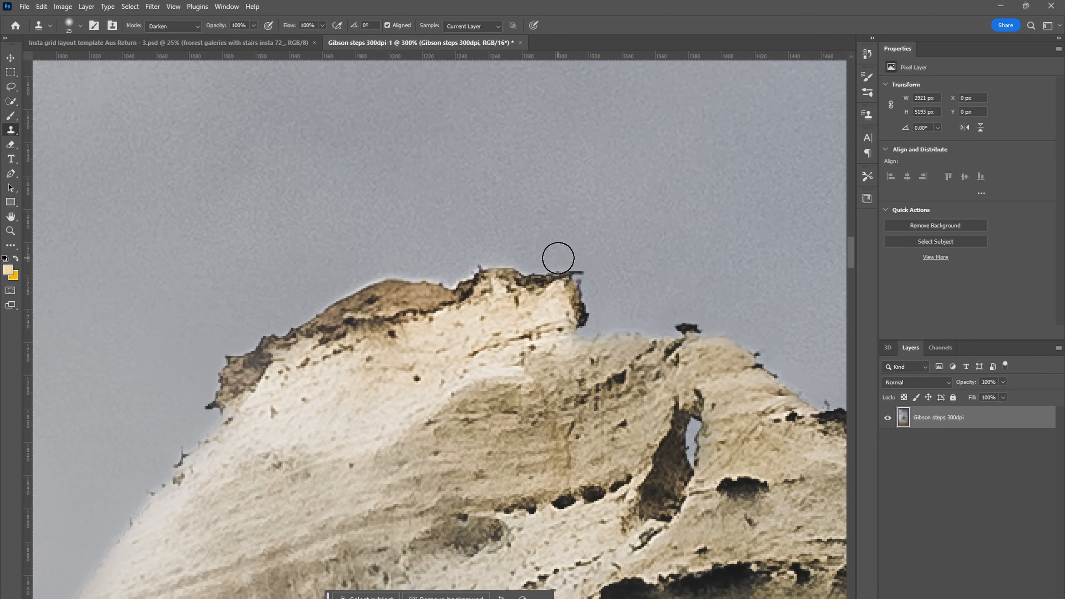
{"action": "mouse_move", "coordinate": [477, 249]}
{"action": "left_mouse_down"}
{"action": "mouse_move", "coordinate": [544, 254]}
{"action": "mouse_move", "coordinate": [518, 281]}
{"action": "mouse_move", "coordinate": [470, 272]}
{"action": "mouse_move", "coordinate": [547, 278]}
{"action": "left_mouse_up"}
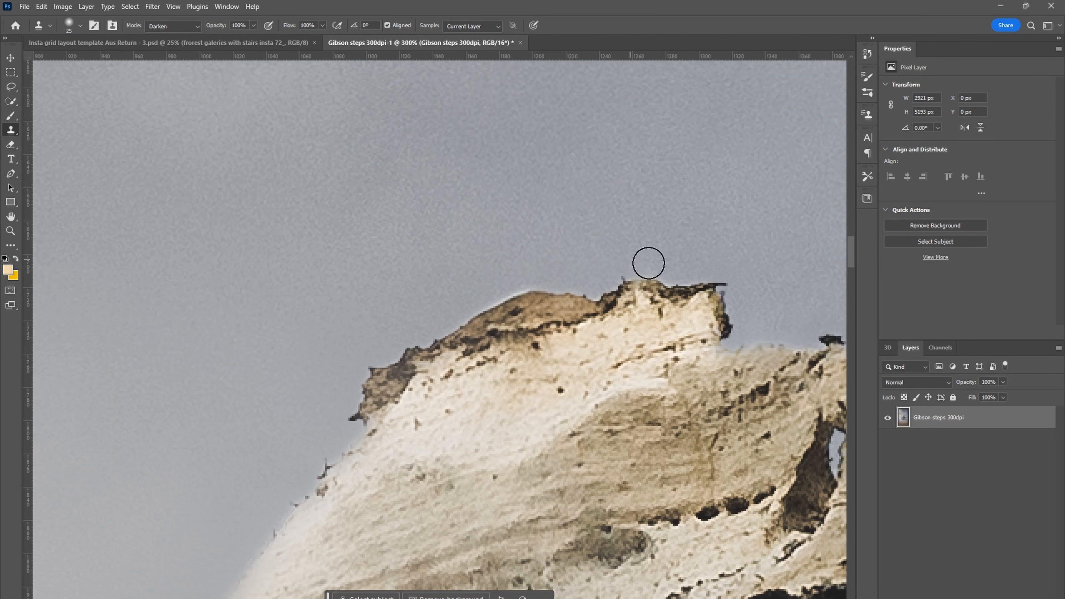
{"action": "mouse_move", "coordinate": [438, 275]}
{"action": "left_mouse_down"}
{"action": "mouse_move", "coordinate": [532, 262]}
{"action": "mouse_move", "coordinate": [517, 260]}
{"action": "left_mouse_up"}
{"action": "left_click_drag", "start_coordinate": [597, 269], "coordinate": [549, 286]}
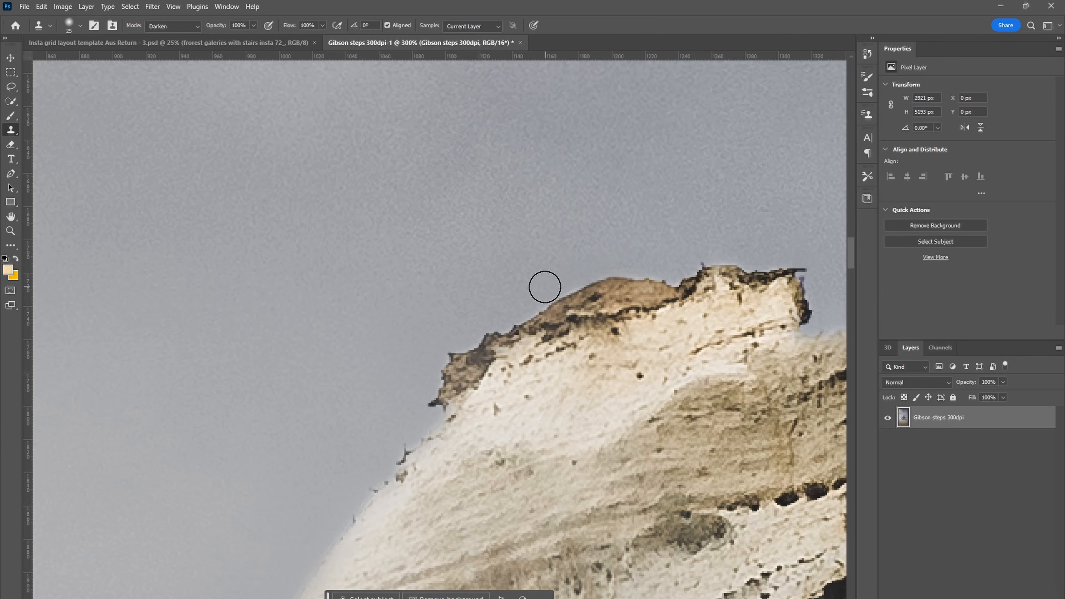